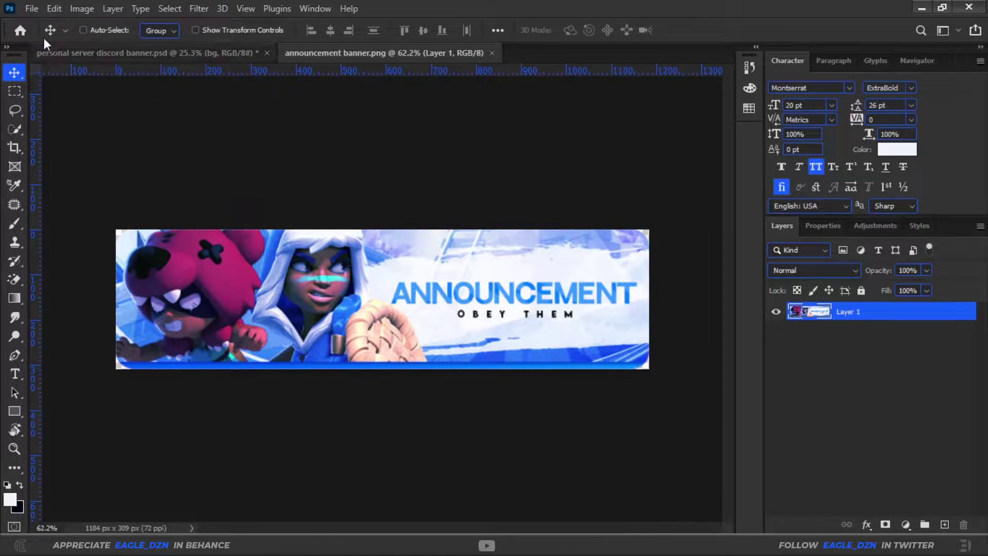
Create a new document named Discord Channel banner, 1500 x 500 pixels at 300 pixels/inch.
left_click(31, 8)
left_click(46, 10)
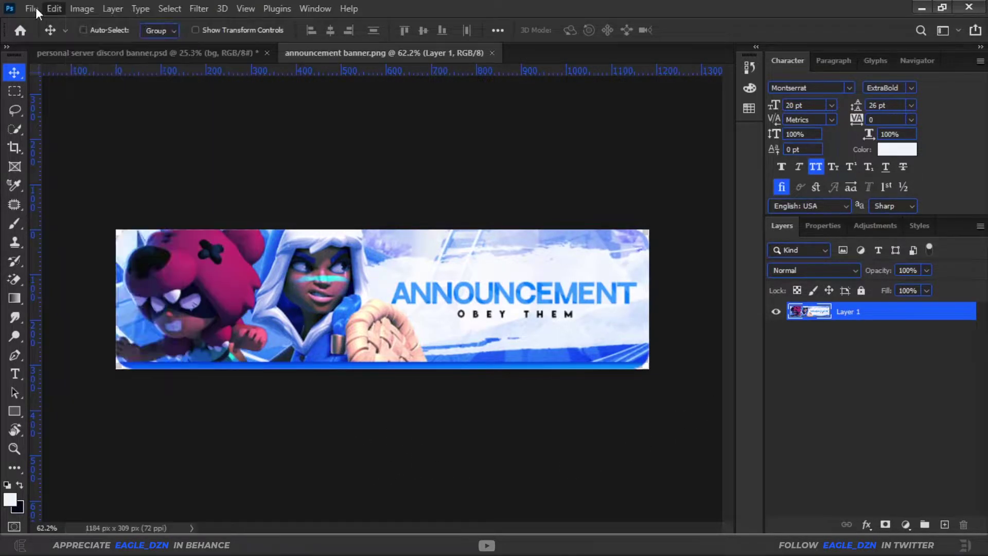
left_click(32, 10)
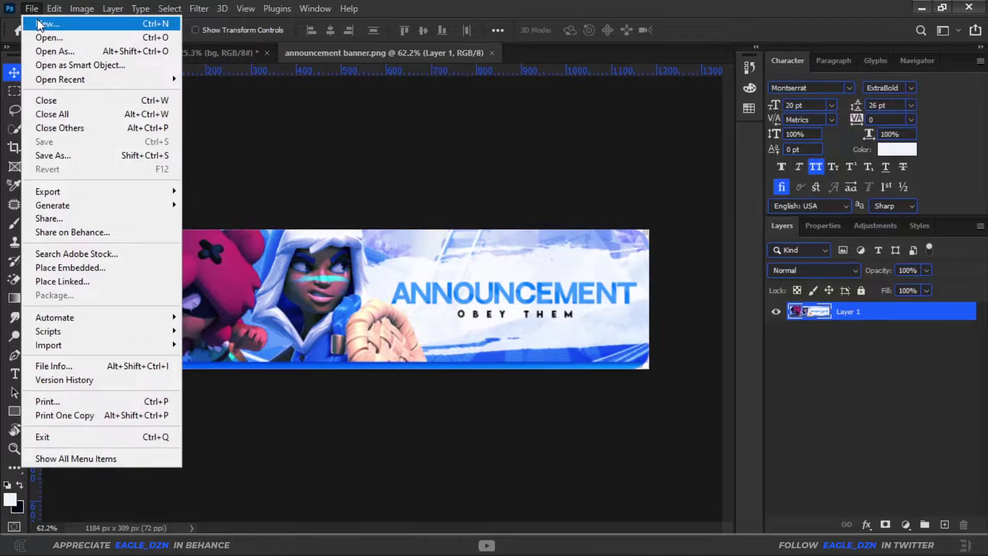
left_click(40, 25)
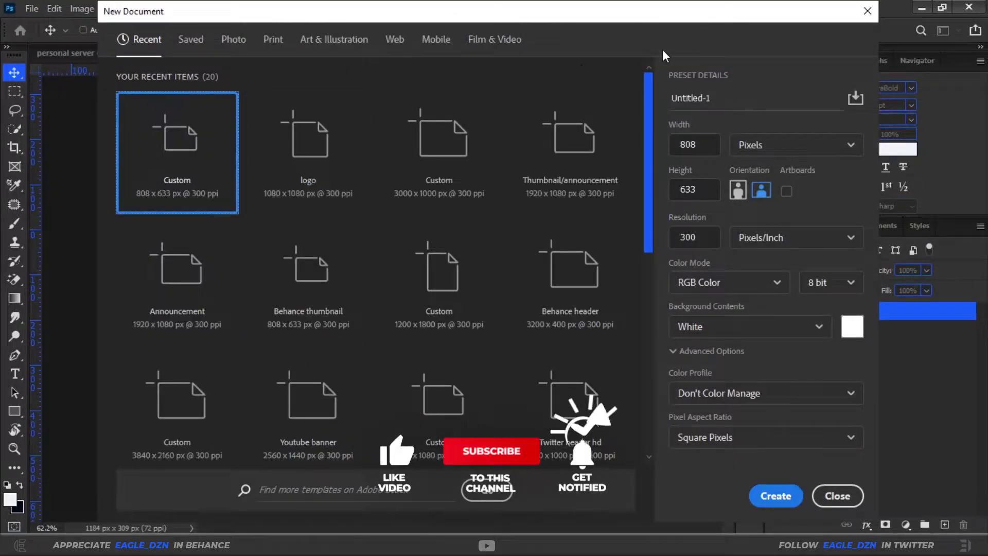
double_click(736, 93)
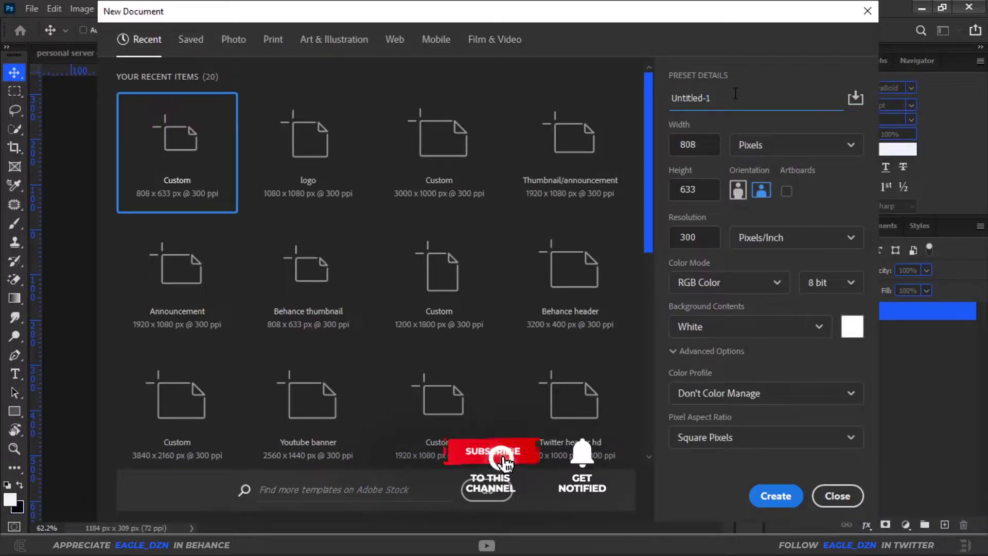
key("BackSpace")
key("BackSpace")
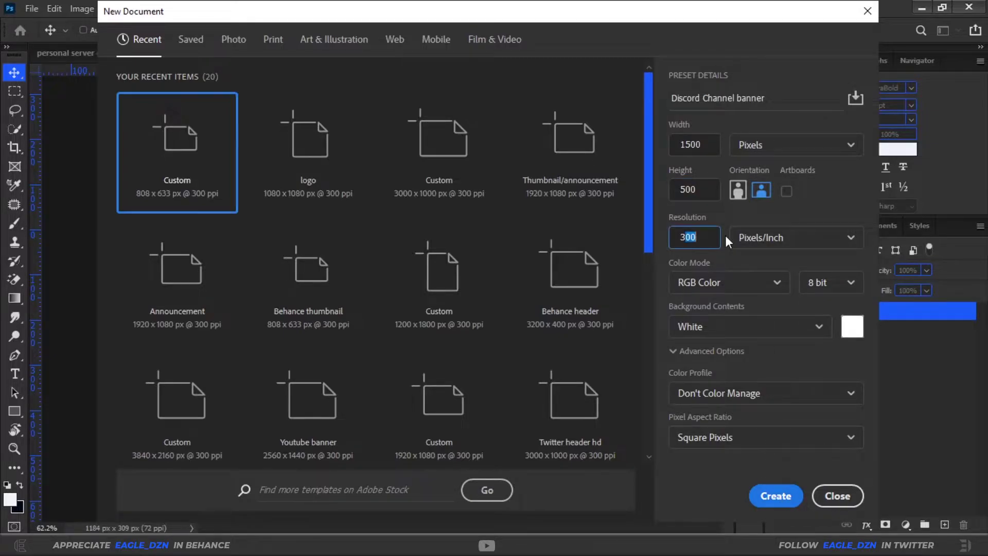
left_click(768, 496)
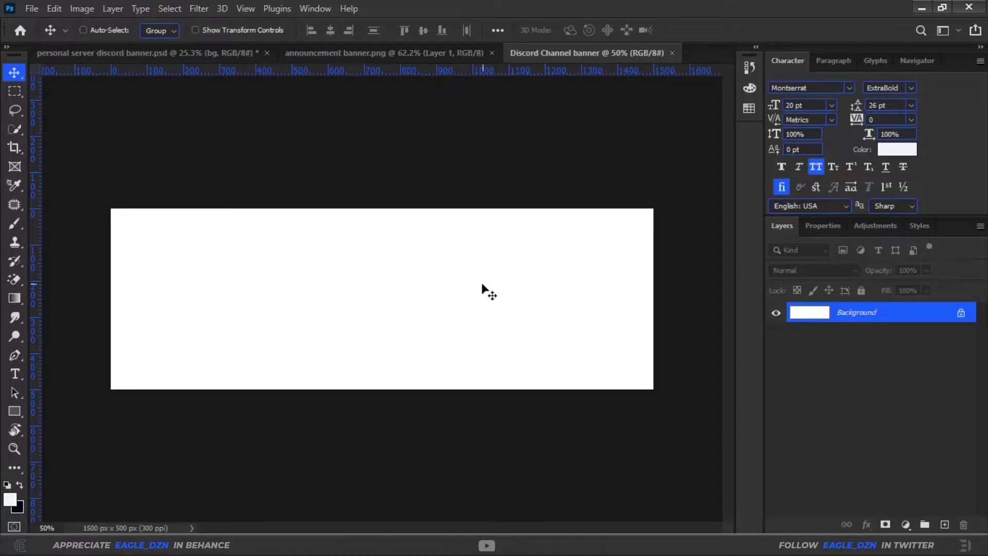
Copy the wooden canopy bg layer from the personal server banner into the new document and scale it to the canvas height at the left edge.
left_click(136, 54)
left_click_drag(487, 337, 297, 297)
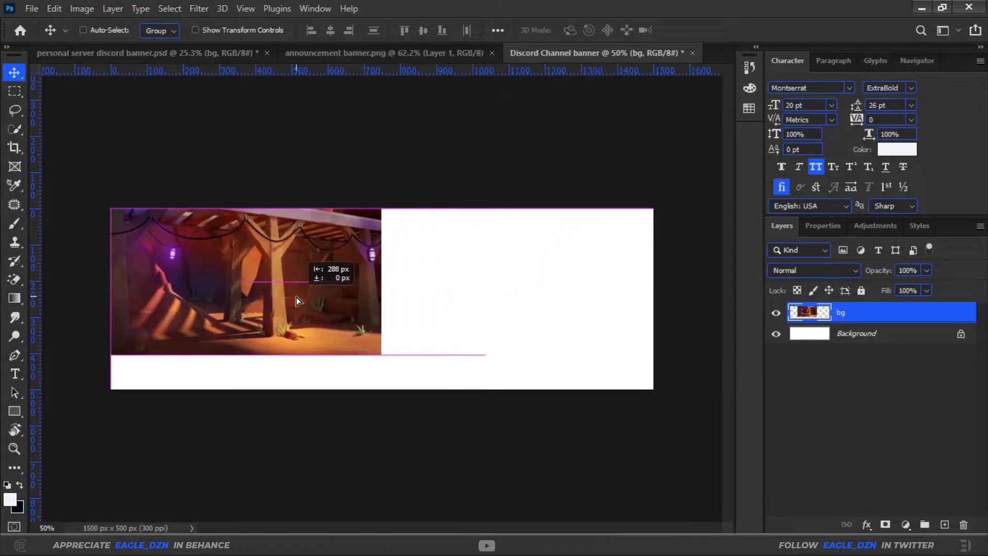
key("ctrl+t")
left_click_drag(379, 298, 495, 297)
left_click_drag(434, 297, 406, 318)
key("Return")
left_click_drag(253, 242, 229, 238)
Copy the canyon bg layer with the neon sign from the personal server banner and scale it to fill the canvas's right part.
left_click(226, 53)
left_click(893, 446)
left_click_drag(405, 300, 510, 281)
left_click_drag(506, 282, 589, 320)
key("ctrl+t")
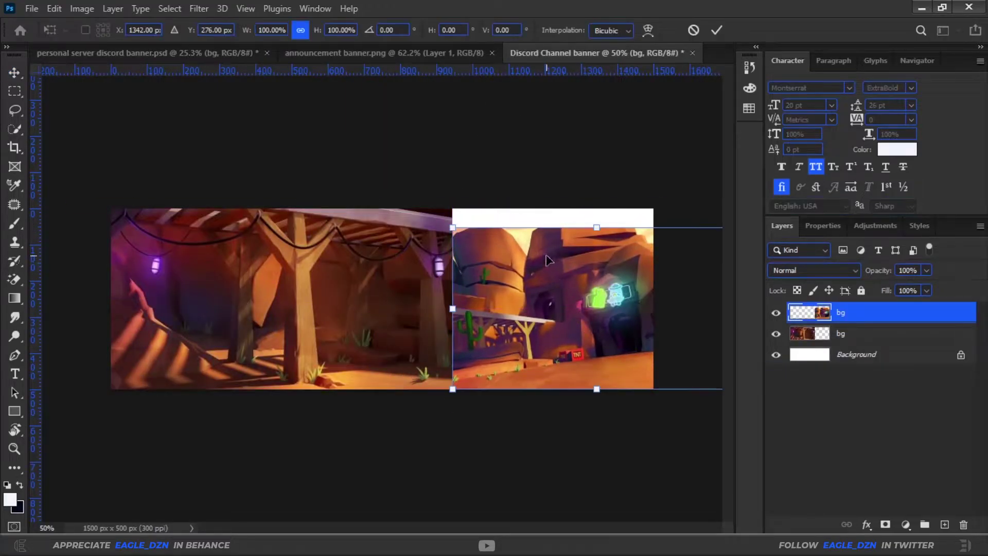
left_click_drag(596, 227, 598, 209)
left_click_drag(589, 278, 543, 278)
key("Return")
Add a layer mask to the upper bg layer and brush its left edge out with soft black to blend the scenes.
left_click(856, 337, "shift")
left_click(867, 370)
left_click(860, 312)
left_click(885, 524)
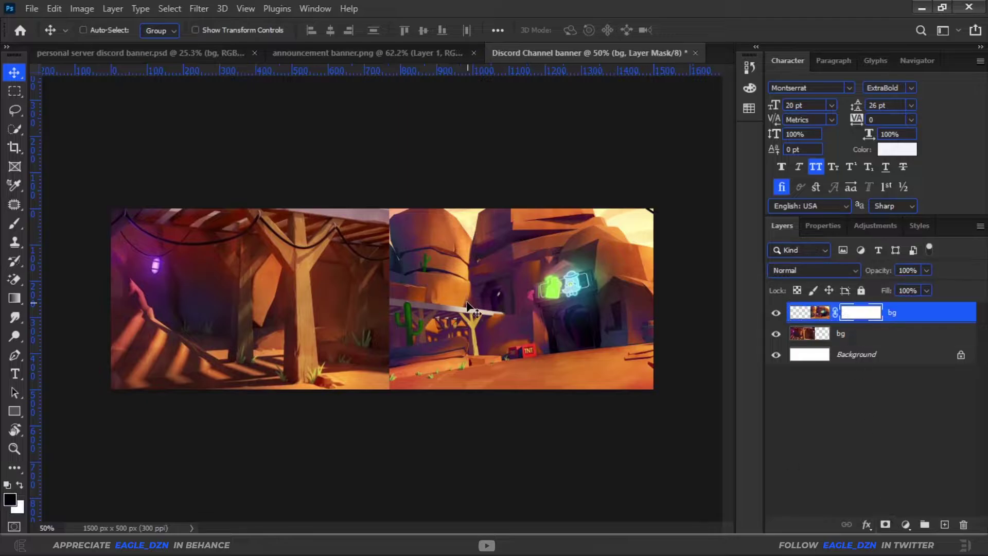
key("b")
key("x")
mouse_move(425, 282)
left_mouse_down()
mouse_move(419, 298)
mouse_move(341, 331)
mouse_move(335, 410)
left_mouse_up()
left_click_drag(362, 380, 362, 470)
key("ctrl+z")
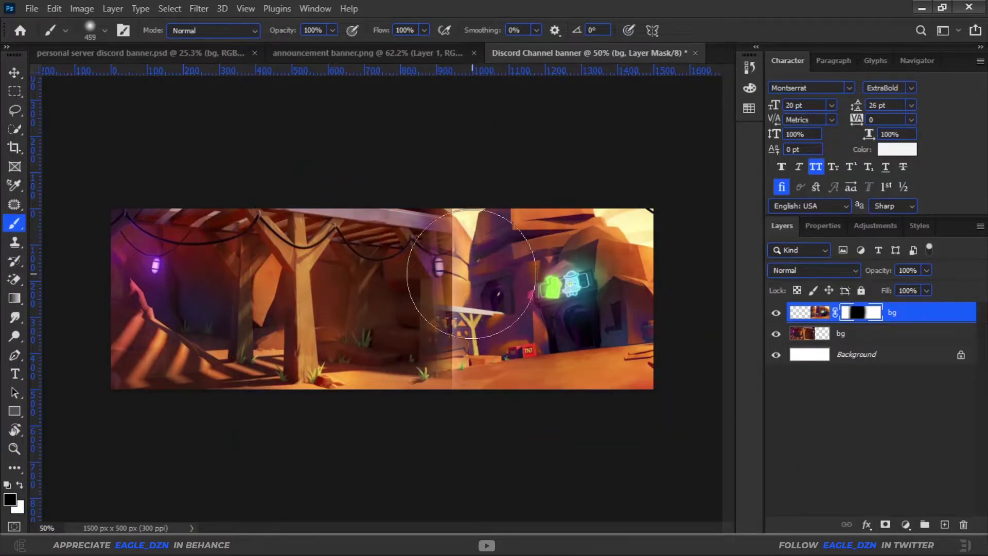
key("ctrl+z")
mouse_move(346, 206)
left_mouse_down()
mouse_move(350, 333)
mouse_move(263, 443)
left_mouse_up()
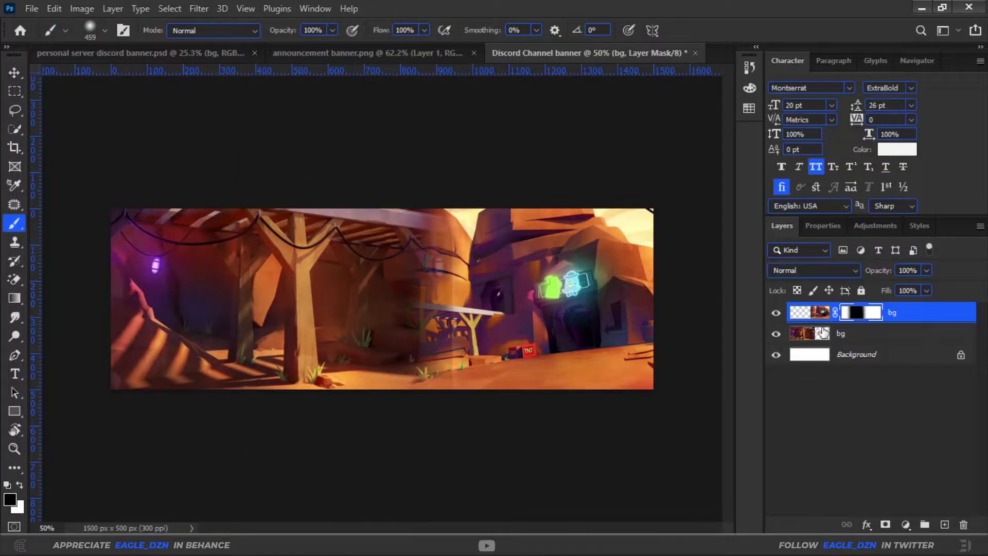
Add a layer mask to the lower bg layer and brush out its right edge so the seam between the scenes softens.
left_click(823, 333)
mouse_move(601, 426)
left_mouse_down()
mouse_move(541, 334)
mouse_move(618, 383)
left_mouse_up()
key("ctrl+z")
left_click(885, 525)
left_click_drag(484, 289, 523, 429)
key("ctrl+z")
key("ctrl+z")
left_click(885, 524)
left_click(347, 274)
key("ctrl+z")
left_click(519, 247)
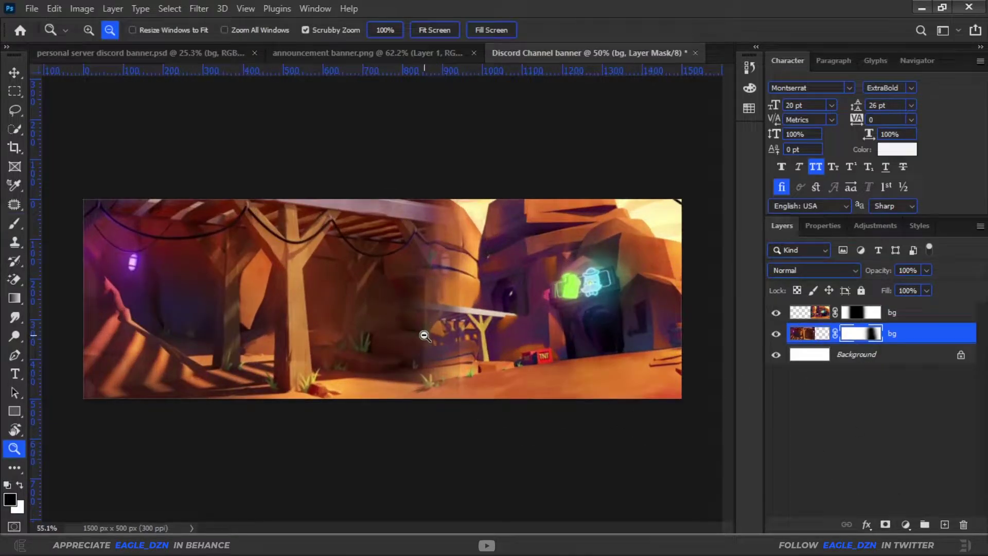
Draw a 1504 x 508 px rectangle over the whole canvas above Layer 0, with a black fill and no stroke.
key("v")
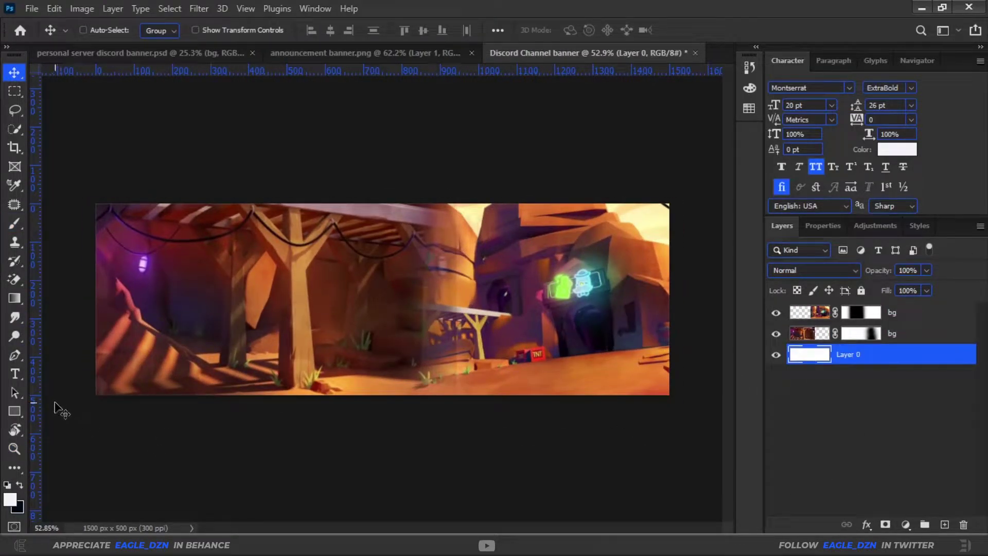
key("u")
left_click_drag(96, 201, 670, 396)
left_click(822, 380)
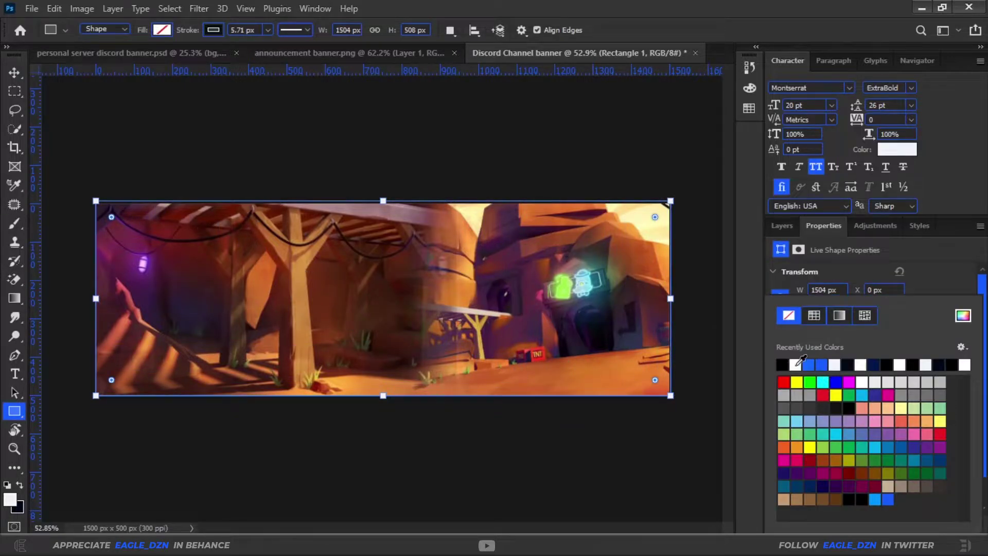
left_click(784, 365)
left_click(775, 272)
left_click(815, 335)
left_click(788, 315)
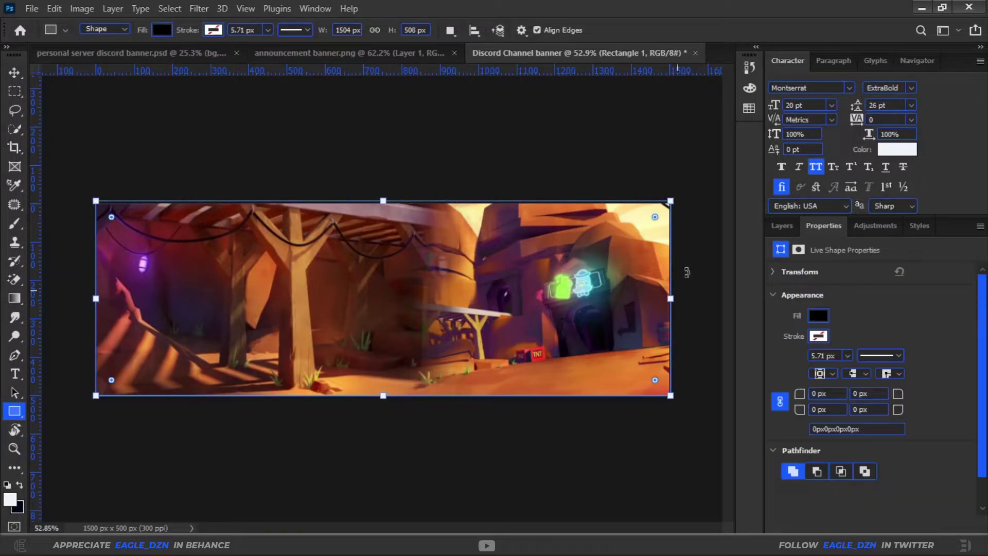
Round all four corners of the black rectangle evenly.
left_click(782, 225)
left_click_drag(111, 216, 120, 226)
left_click_drag(159, 259, 138, 228)
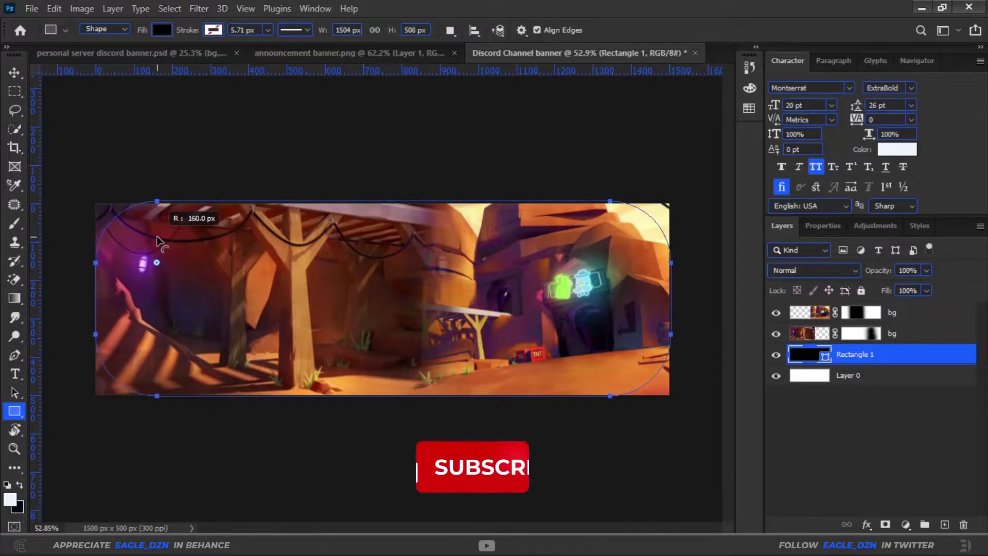
key("v")
Combine the two masked bg layers into a single smart object.
left_click(927, 325)
left_click(923, 312, "shift")
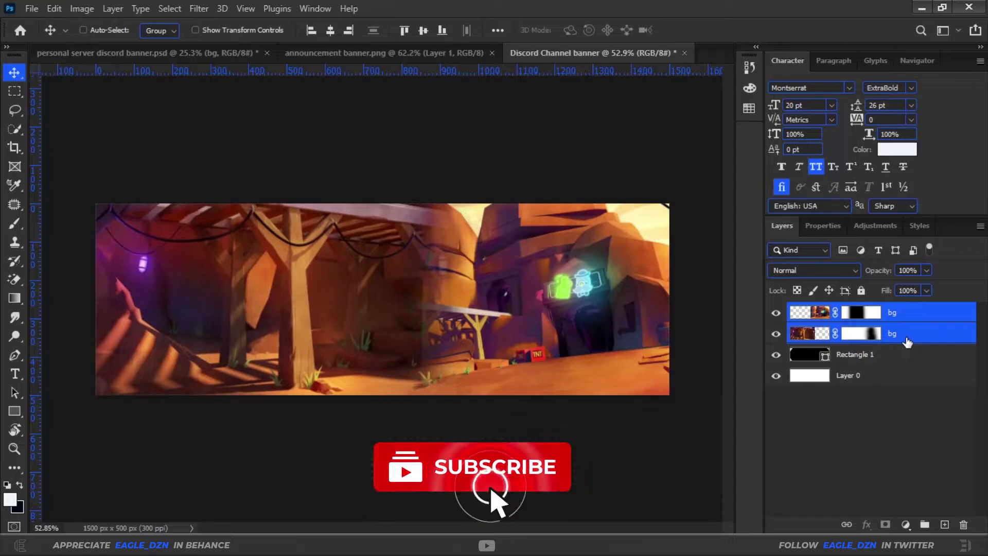
right_click(927, 332)
left_click(819, 206)
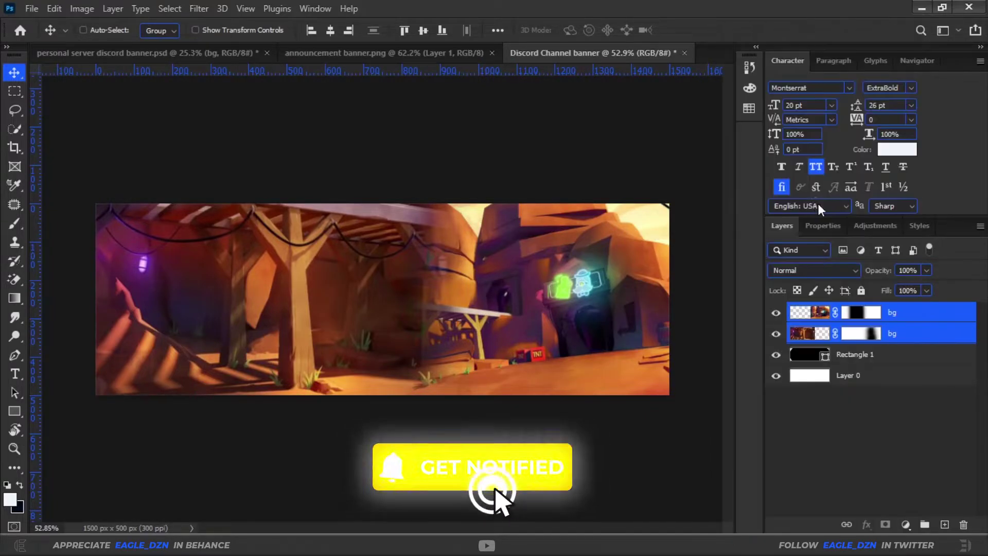
left_click(926, 334)
key("ctrl+0")
Clip the bg smart object to Rectangle 1 and delete the white Layer 0.
left_click(927, 315)
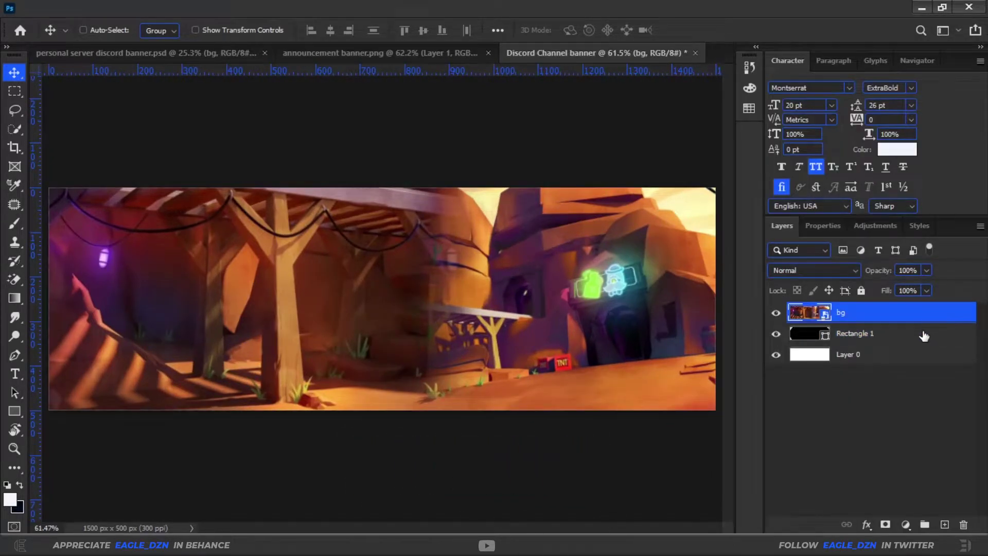
left_click(930, 323, "alt")
left_click(833, 356)
key("Delete")
left_click_drag(637, 342, 592, 342, "ctrl")
Add a solid colour fill layer in 175eff above bg, clipped to the rounded rectangle.
left_click(879, 314)
left_click(906, 525)
left_click(904, 265)
type("175eff")
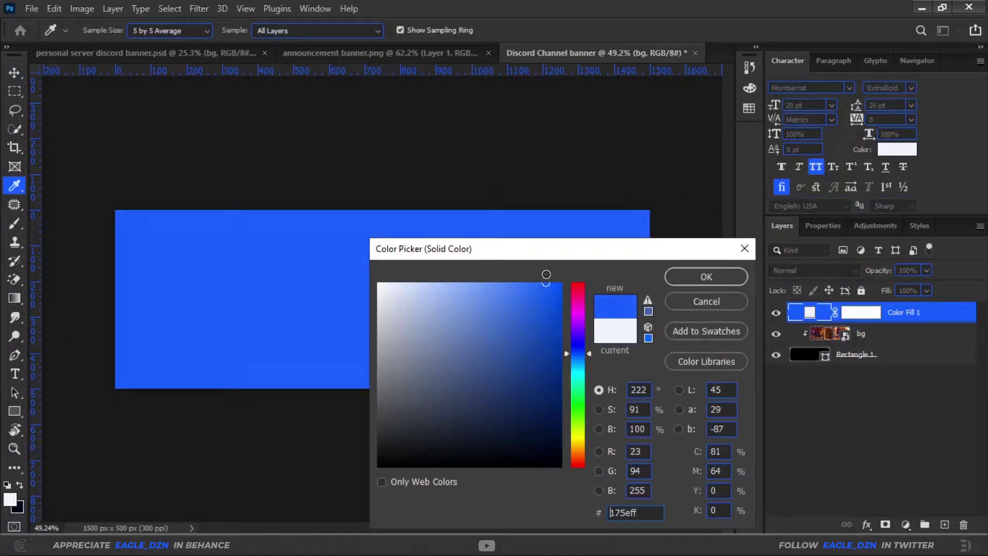
left_click(674, 276)
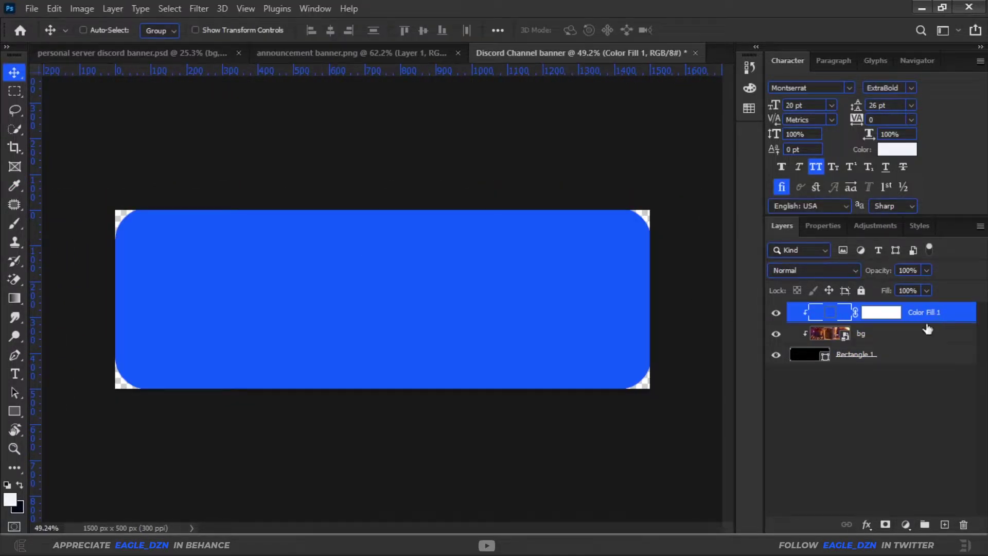
Set Color Fill 1 to the Color blend mode at 66% opacity.
left_click(849, 270)
left_click(788, 290)
left_click_drag(927, 270, 905, 288)
left_click(805, 272)
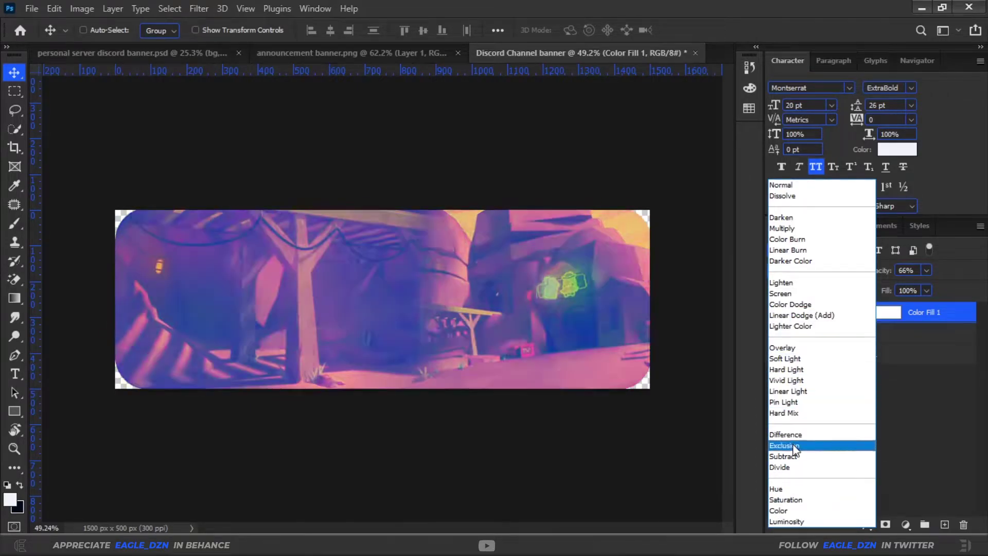
left_click(789, 507)
Copy the Brush layer from the personal server banner into the channel banner and hide it.
left_click(194, 53)
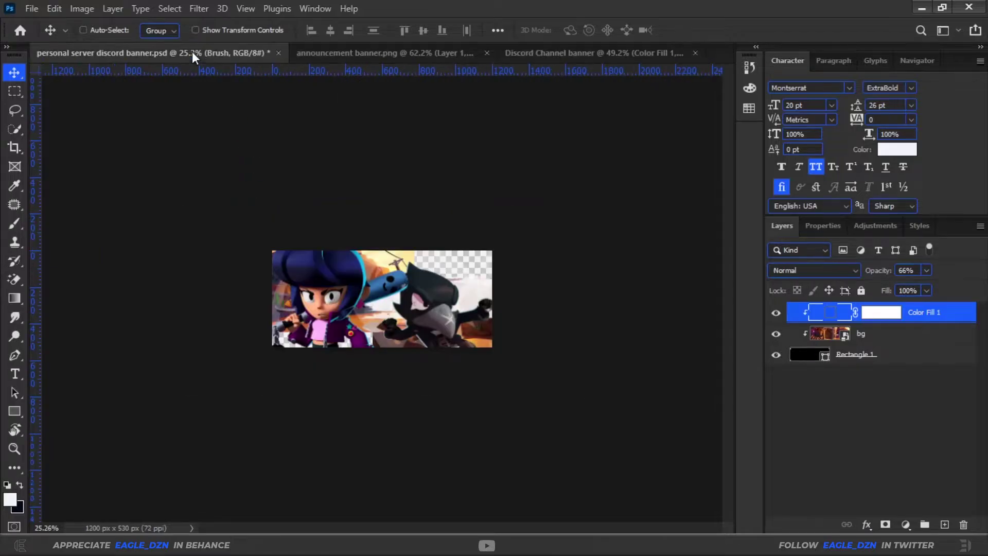
mouse_move(849, 401)
left_mouse_down()
mouse_move(529, 137)
mouse_move(529, 220)
mouse_move(455, 298)
mouse_move(456, 343)
mouse_move(467, 336)
left_mouse_up()
left_click(777, 313)
Copy the noise bg layer from the personal server banner and position it over the channel banner's artwork.
left_click(155, 53)
left_click_drag(361, 329, 378, 315)
left_click_drag(850, 368, 446, 353)
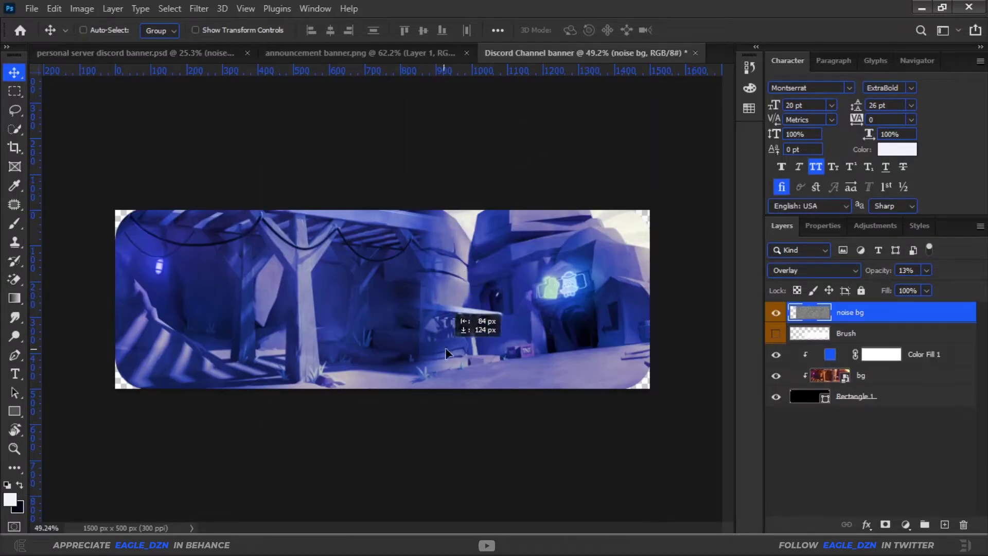
left_click_drag(511, 337, 516, 333)
left_click_drag(543, 271, 695, 271)
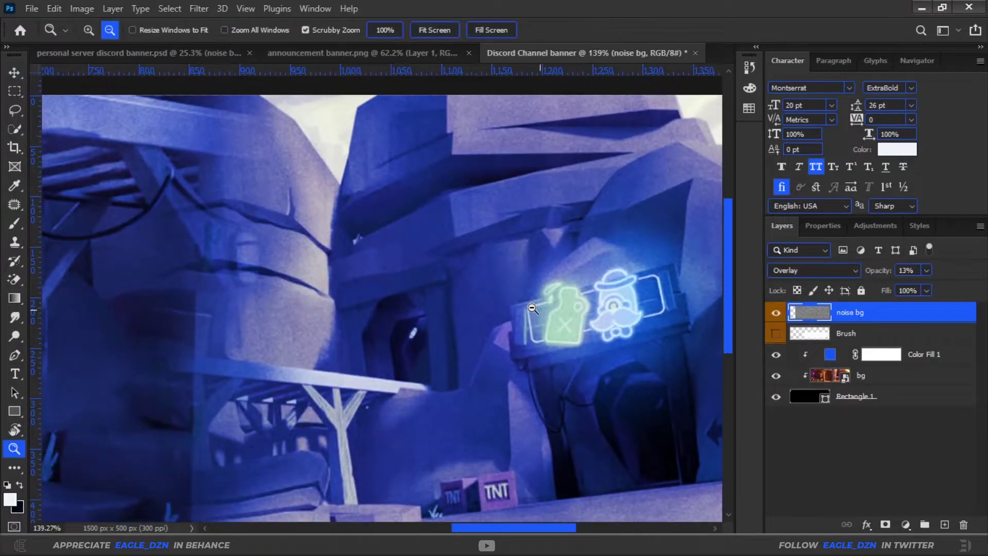
left_click_drag(541, 309, 403, 309)
left_click(14, 72)
mouse_move(906, 339)
left_mouse_down()
mouse_move(914, 340)
mouse_move(855, 348)
left_mouse_up()
Copy the bibi character from the personal server banner, mirror and scale it, and place it in the banner's left part.
left_click(154, 53)
left_click(818, 314)
left_click_drag(332, 308, 320, 324)
left_click_drag(271, 297, 270, 304)
key("ctrl+t")
left_click_drag(420, 331, 375, 331)
left_click_drag(414, 320, 413, 332)
left_click_drag(318, 336, 247, 352)
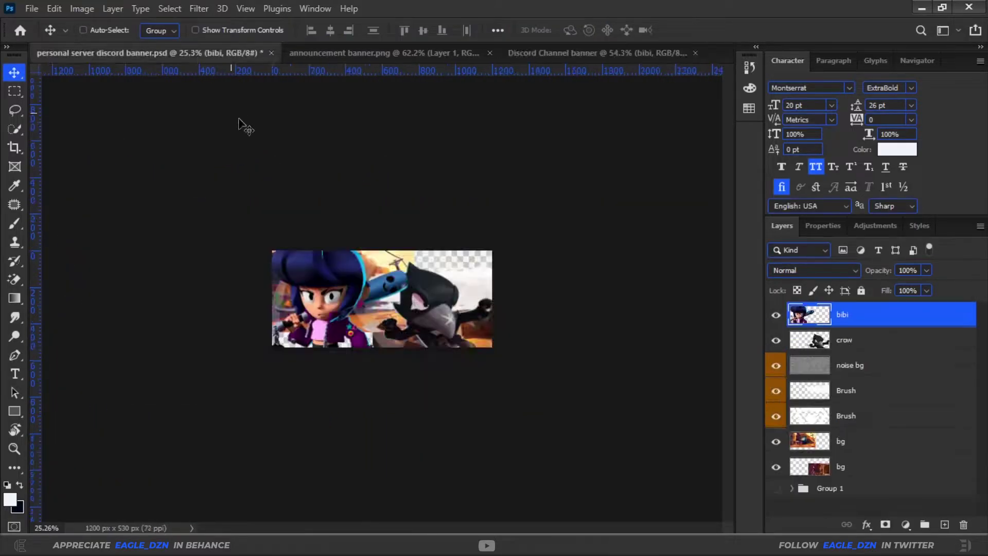
Place the crow character, mirrored and scaled, behind bibi at the banner's left edge.
left_click_drag(239, 342, 242, 353)
key("ctrl+t")
left_click_drag(203, 436, 203, 425)
key("Return")
left_click_drag(245, 370, 249, 367)
left_click_drag(201, 300, 210, 300)
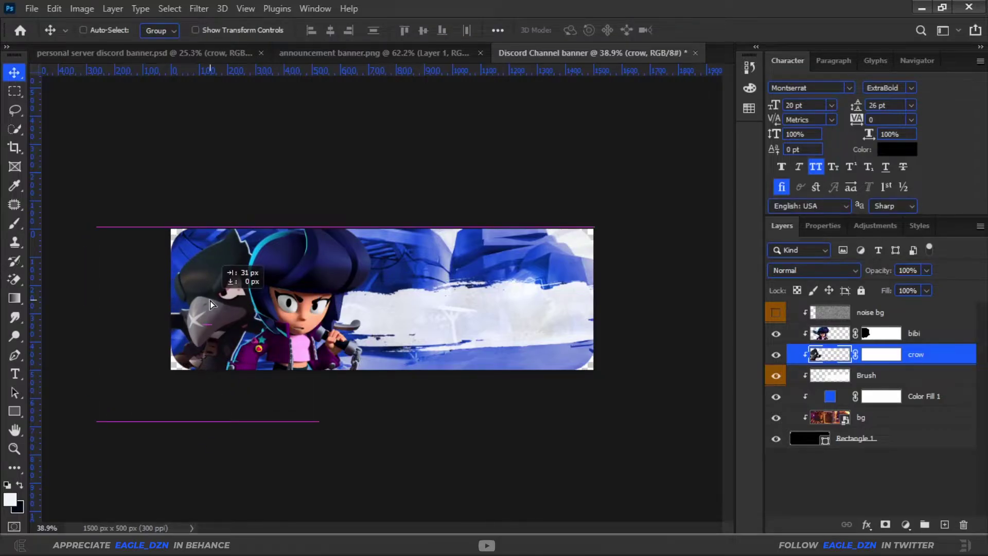
Combine the bibi and crow layers into one smart object.
left_click(939, 337, "shift")
right_click(946, 355)
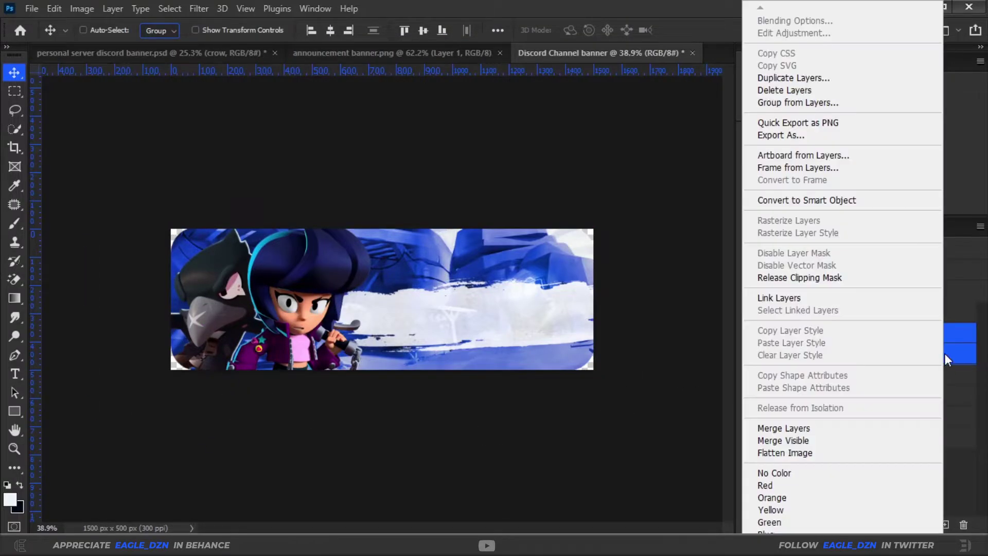
left_click(883, 202)
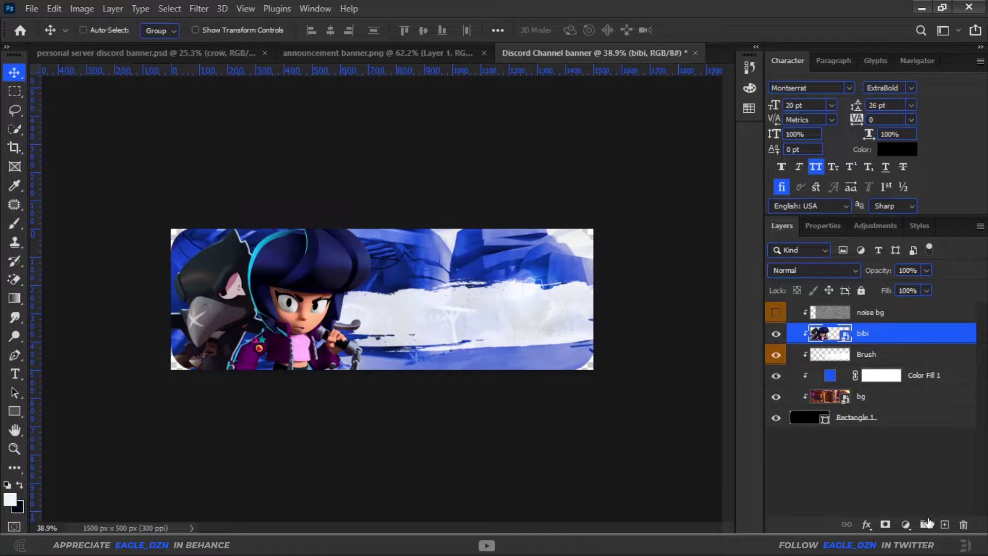
left_click(905, 525)
left_click(885, 277)
left_click(538, 289)
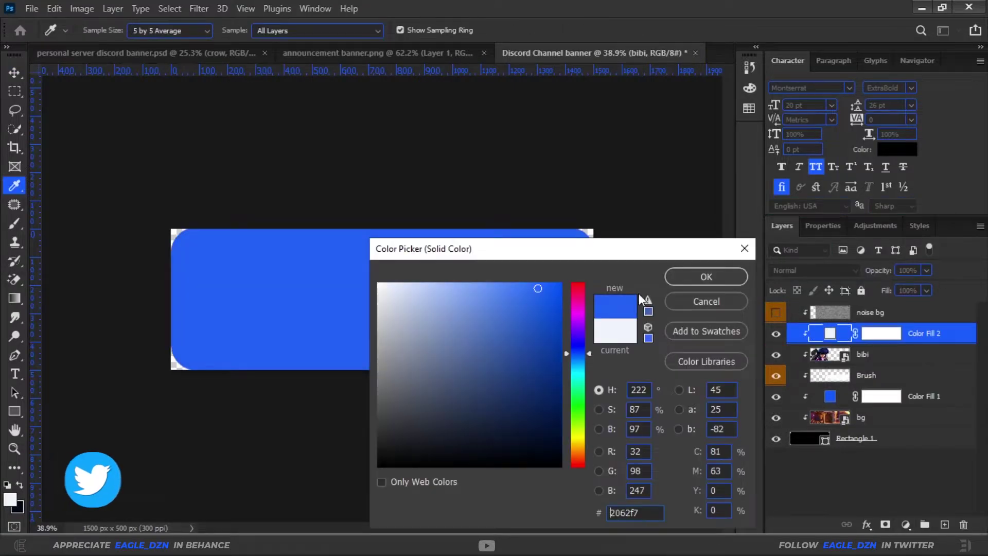
left_click(706, 300)
Copy the colour code of Color Fill 1 and add a new solid colour fill layer in the same blue.
double_click(827, 376)
key("ctrl+c")
key("Return")
left_click(906, 524)
left_click(885, 276)
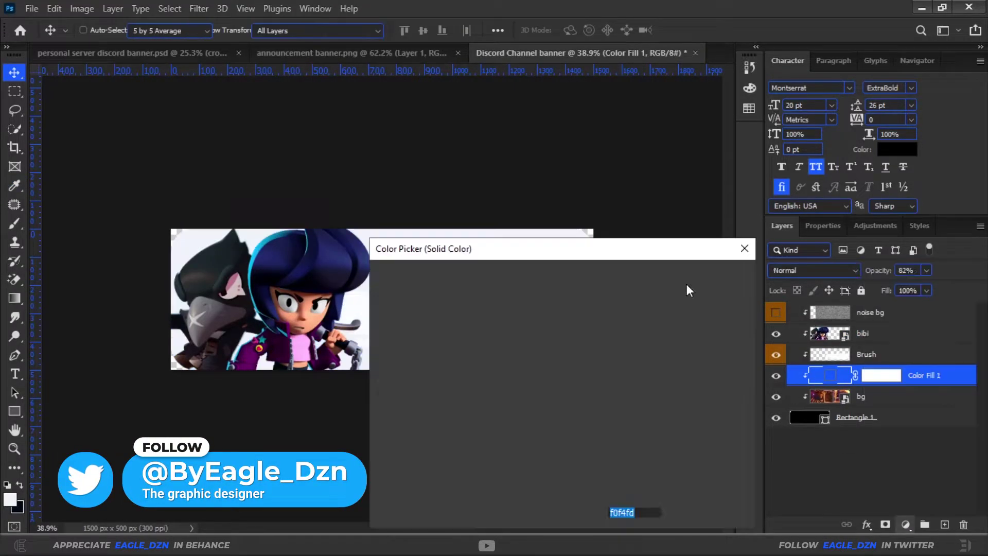
key("ctrl+v")
left_click(706, 277)
Place Color Fill 2 directly above the bibi layer and invert its mask to black.
left_click_drag(843, 381, 832, 344)
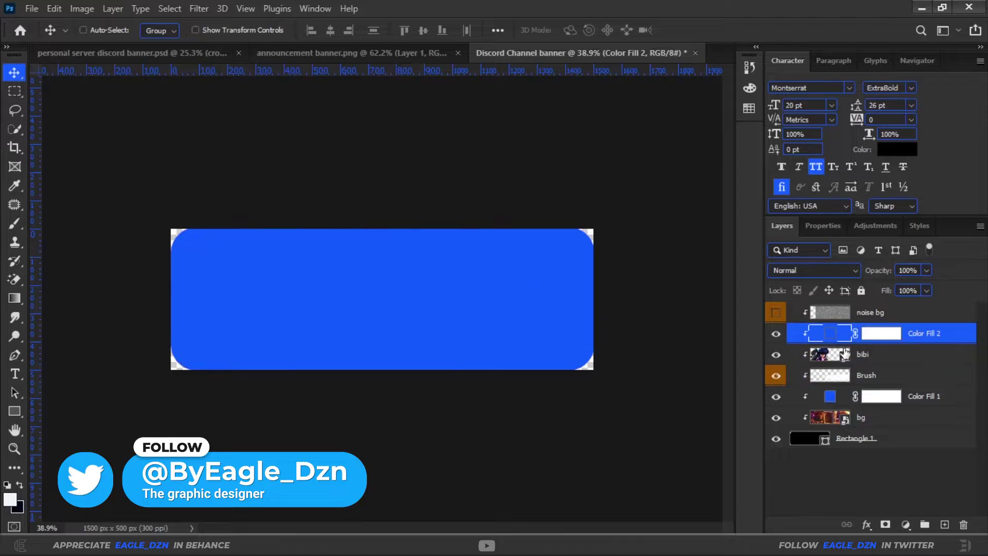
left_click(881, 333)
key("ctrl+i")
Load the characters' outline from the bibi layer as a selection and paint it white on the Color Fill 2 mask, then deselect.
key("z")
scroll(333, 323, "up", 5)
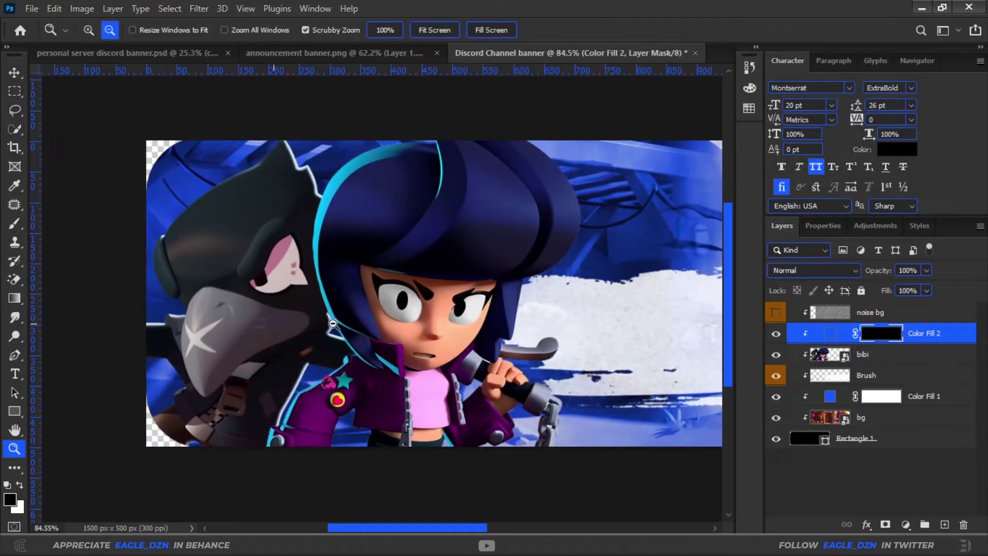
left_click_drag(852, 371, 846, 366)
left_click(840, 357, "ctrl")
left_click(871, 335)
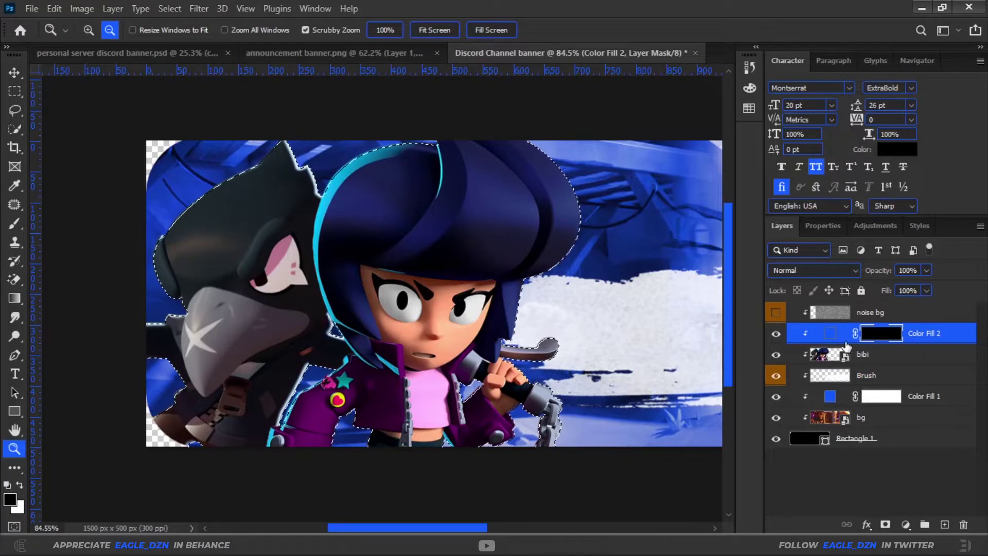
key("b")
key("x")
mouse_move(489, 360)
left_mouse_down()
mouse_move(530, 353)
mouse_move(440, 123)
mouse_move(122, 348)
mouse_move(424, 419)
mouse_move(452, 316)
left_mouse_up()
key("ctrl+d")
key("m")
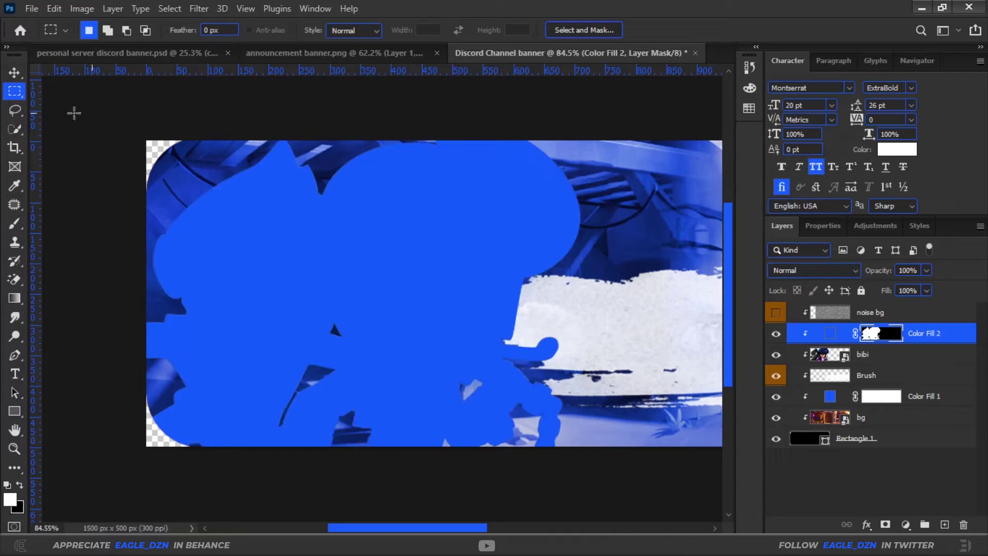
Blend Color Fill 2 over the characters in Overlay mode at 66% opacity.
key("v")
left_click(845, 270)
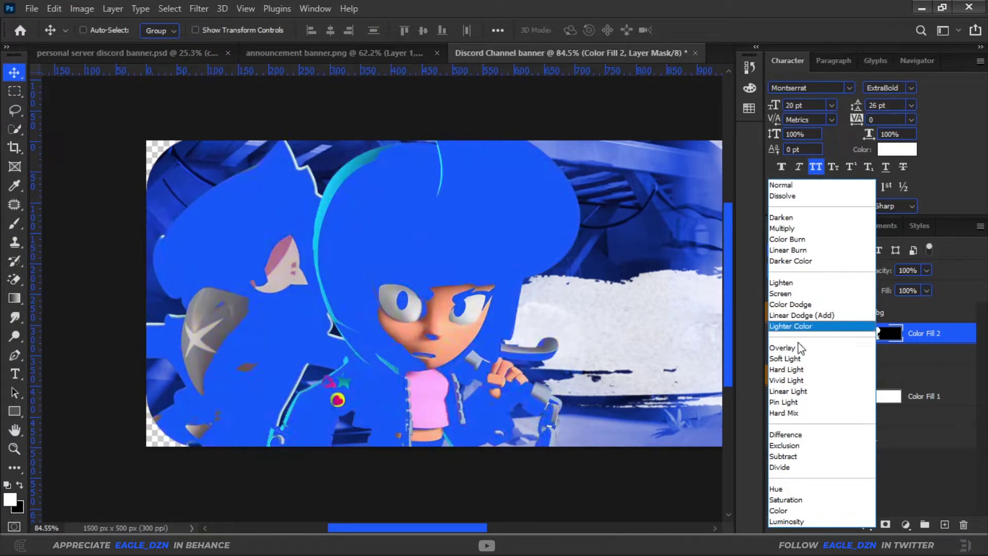
left_click(800, 348)
left_click_drag(914, 287, 904, 287)
key("z")
left_click_drag(571, 326, 537, 327)
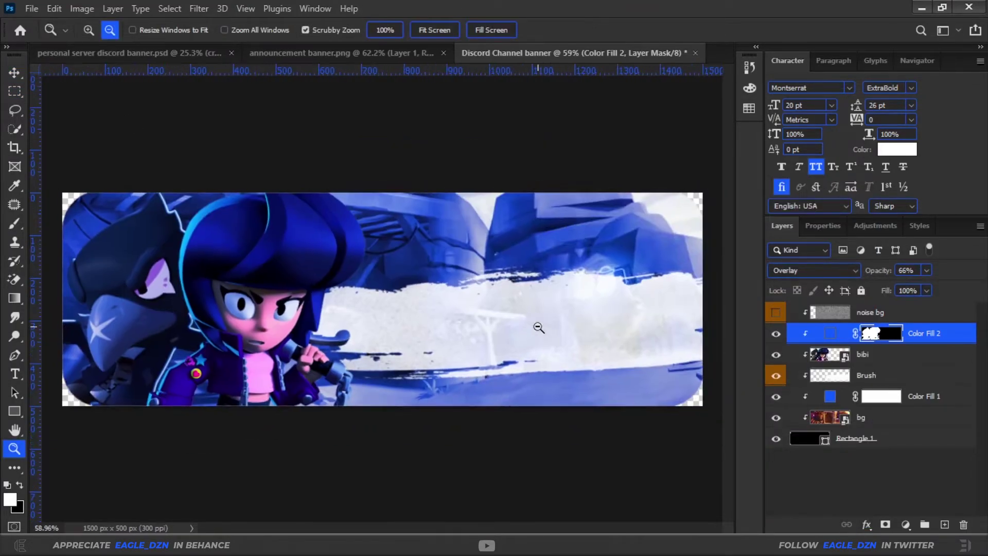
left_click_drag(614, 318, 599, 317)
Set the opacity of Color Fill 2 to 75%.
key("0")
key("b")
key("x")
key("z")
left_click_drag(197, 299, 242, 299)
key("b")
left_click_drag(910, 287, 911, 287)
key("z")
left_click_drag(577, 347, 541, 351)
left_click_drag(212, 267, 286, 266)
left_click_drag(469, 301, 428, 301)
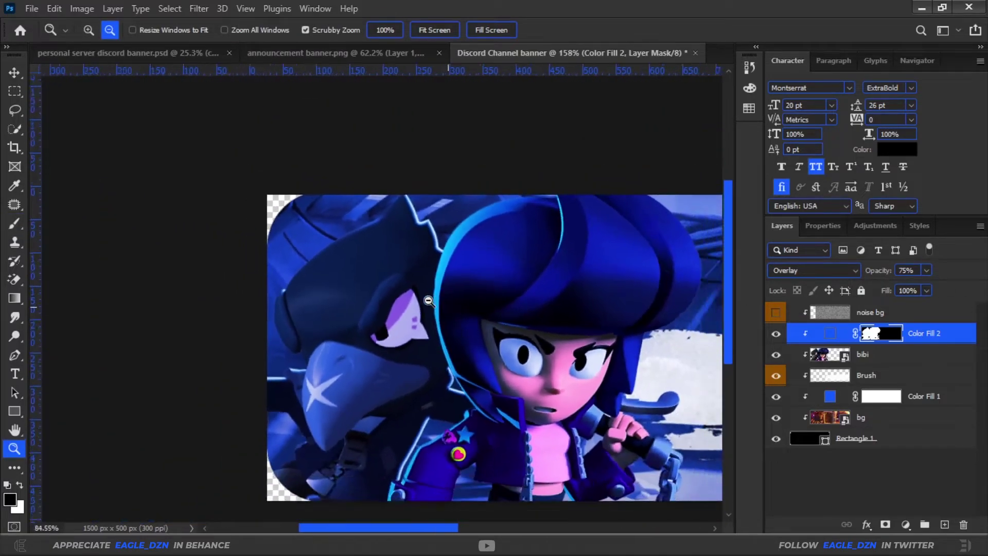
scroll(428, 300, "down", 2, "alt")
scroll(561, 311, "up", 2, "alt")
Draw a rectangle of about 1470 x 49 px along the banner's lower edge, directly above the Brush layer.
key("v")
left_click(855, 314)
left_click(853, 376)
mouse_move(572, 304)
left_mouse_down()
mouse_move(535, 306)
mouse_move(545, 313)
left_mouse_up()
scroll(619, 375, "down", 2)
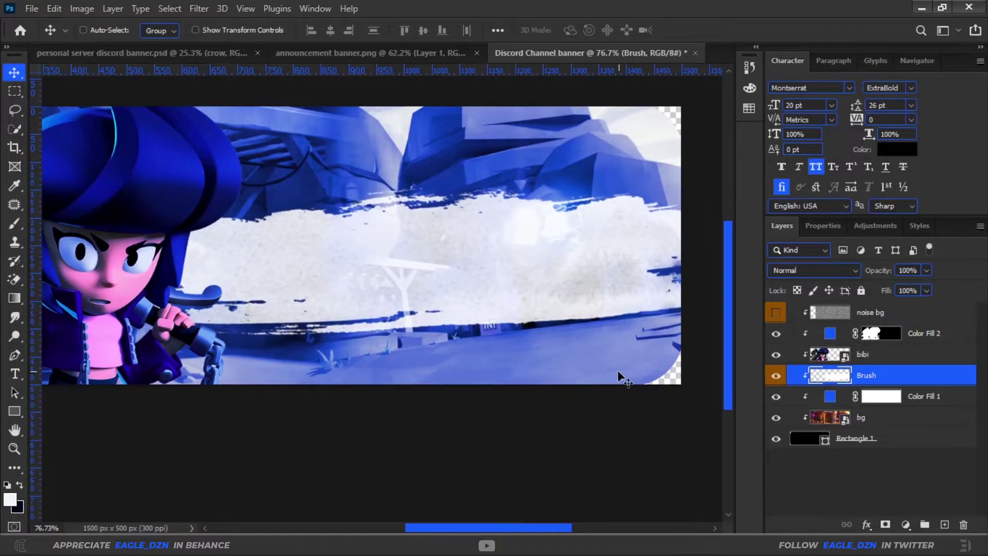
key("z")
scroll(623, 379, "down", 2, "alt")
left_click_drag(159, 370, 331, 379)
scroll(308, 378, "down", 1)
key("u")
mouse_move(61, 361)
left_mouse_down()
mouse_move(958, 375)
mouse_move(539, 394)
left_mouse_up()
Fill the rectangle along the banner's lower edge with solid blue and remove its stroke.
left_click(817, 316)
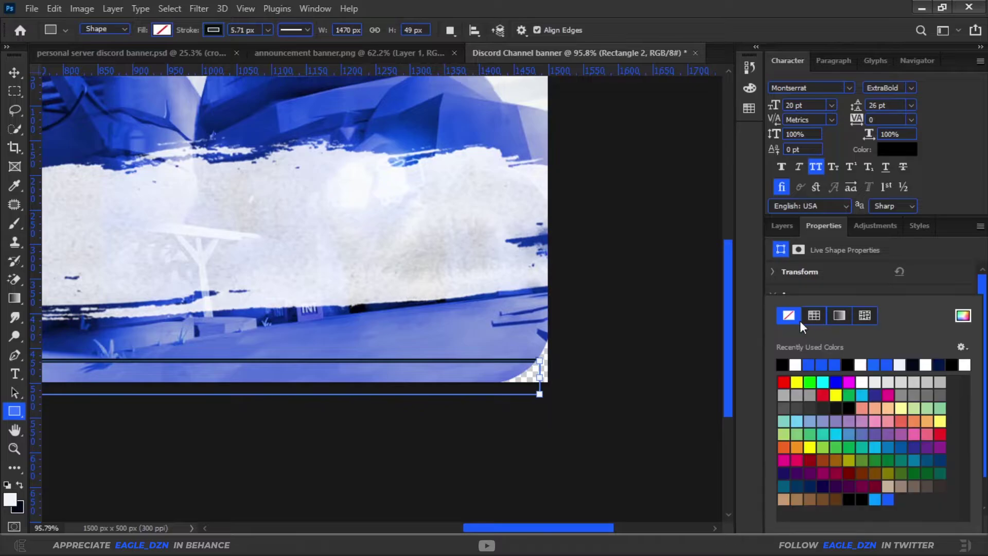
double_click(809, 365)
left_click(817, 335)
left_click(788, 313)
left_click(15, 73)
key("u")
key("z")
left_click_drag(513, 379, 610, 356)
left_click_drag(616, 310, 531, 350)
left_click(15, 73)
key("z")
left_click_drag(432, 304, 315, 304)
left_click_drag(243, 346, 315, 340)
Move the Rectangle 2 layer above Color Fill 2 so the blue bar covers the characters' lower edge.
left_click(782, 226)
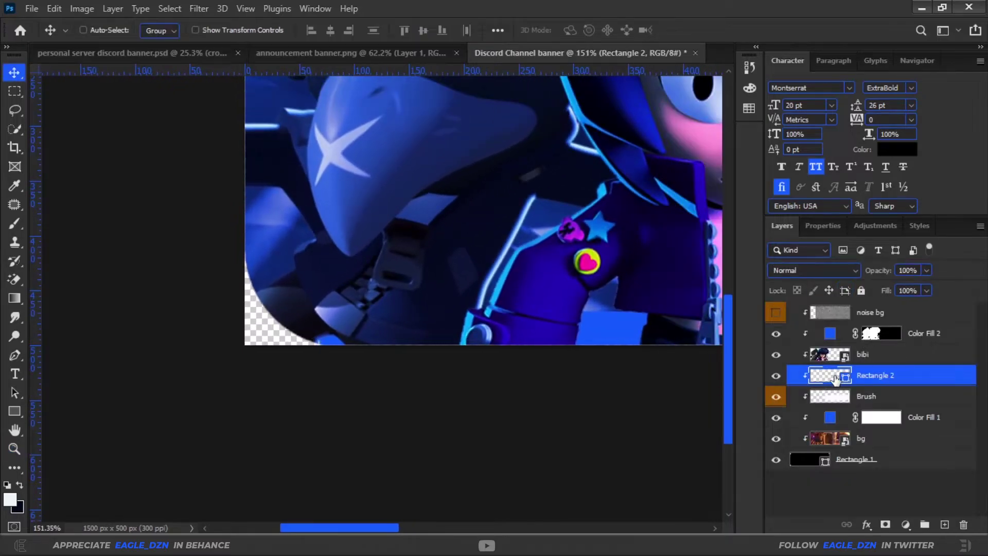
left_click_drag(835, 377, 835, 325)
key("z")
left_click_drag(496, 327, 443, 331)
left_click_drag(670, 303, 721, 304)
left_click(14, 73)
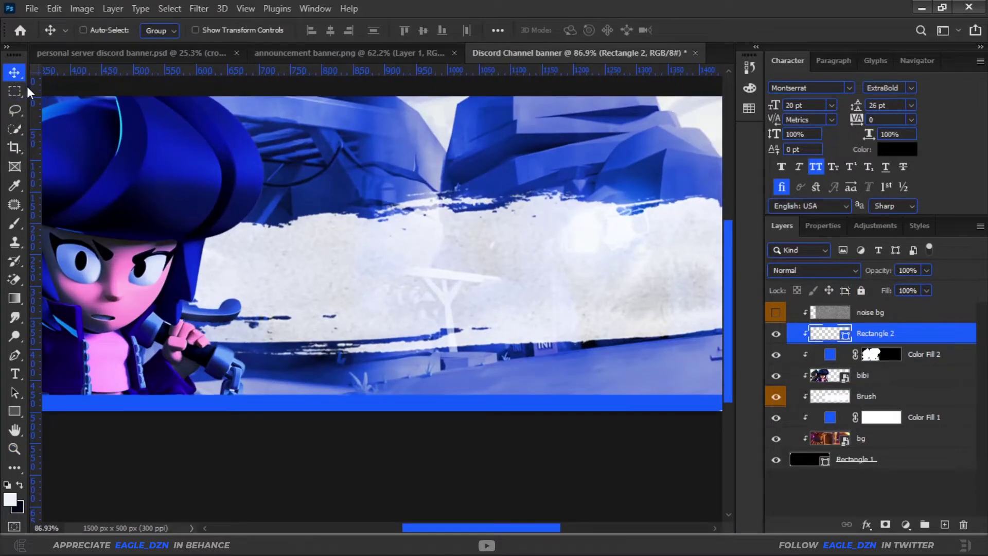
Add a black Inner Shadow to Rectangle 2 with Normal blending, 32% opacity and 7 px distance.
double_click(949, 335)
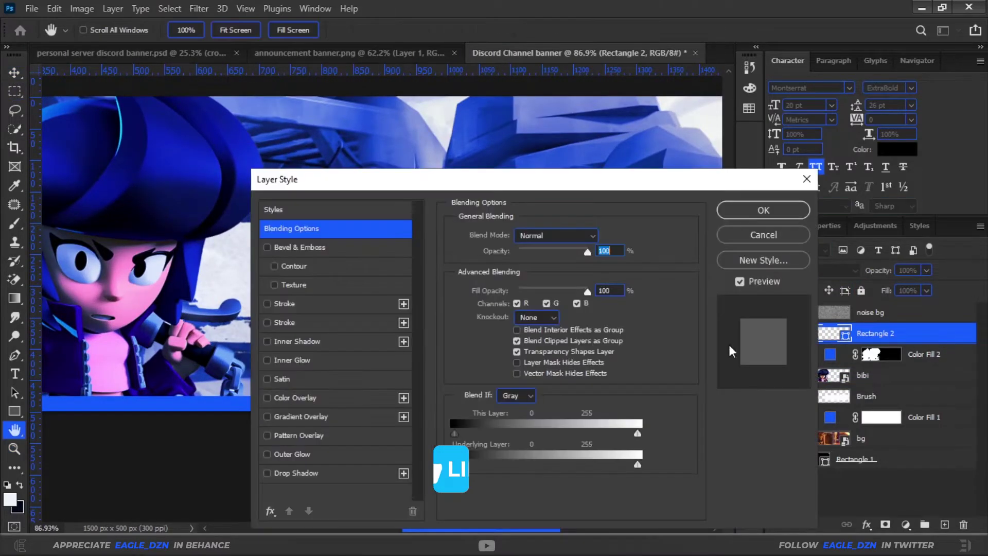
left_click(297, 342)
left_click(544, 237)
left_click(561, 184)
left_click_drag(557, 254, 516, 255)
left_click_drag(508, 301, 510, 301)
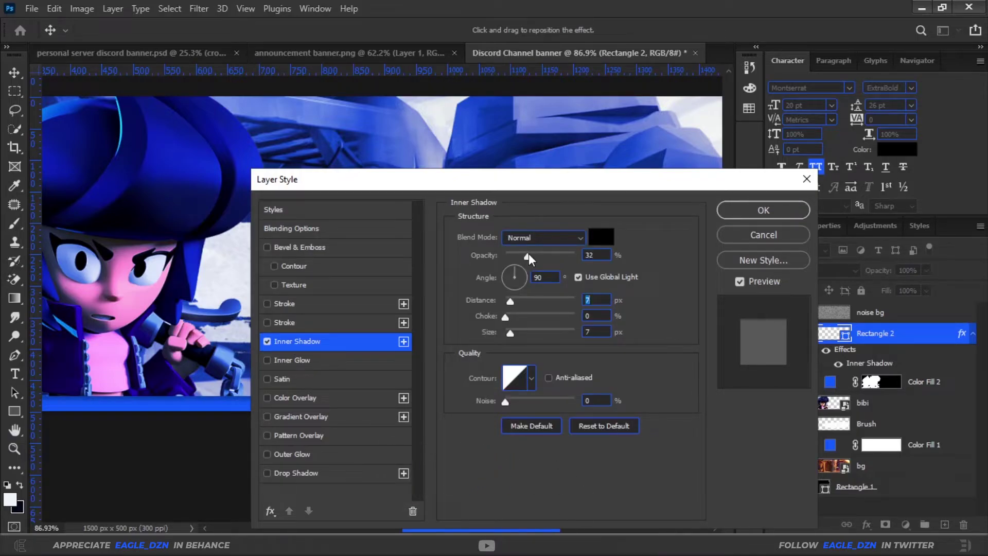
left_click(763, 210)
key("z")
left_click_drag(625, 366, 524, 313)
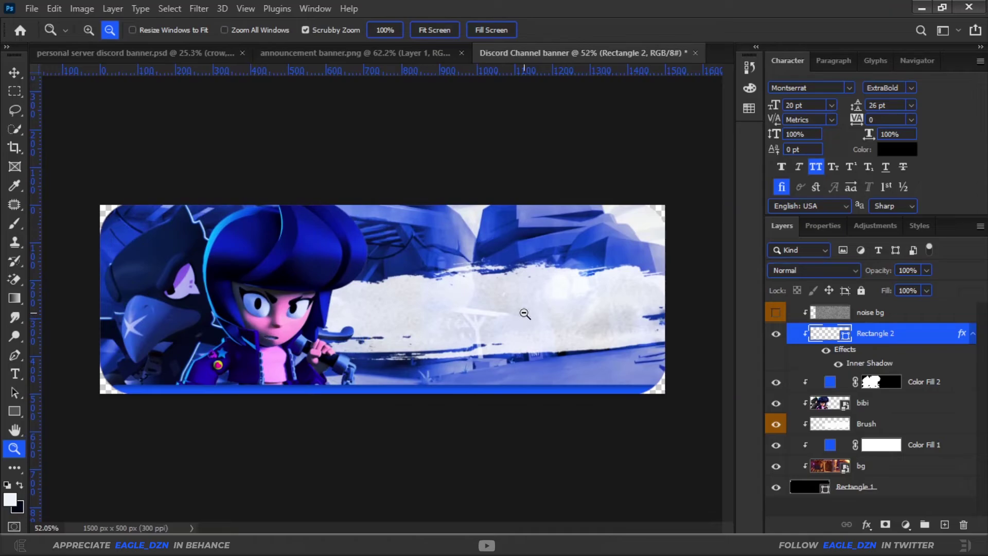
left_click(15, 75)
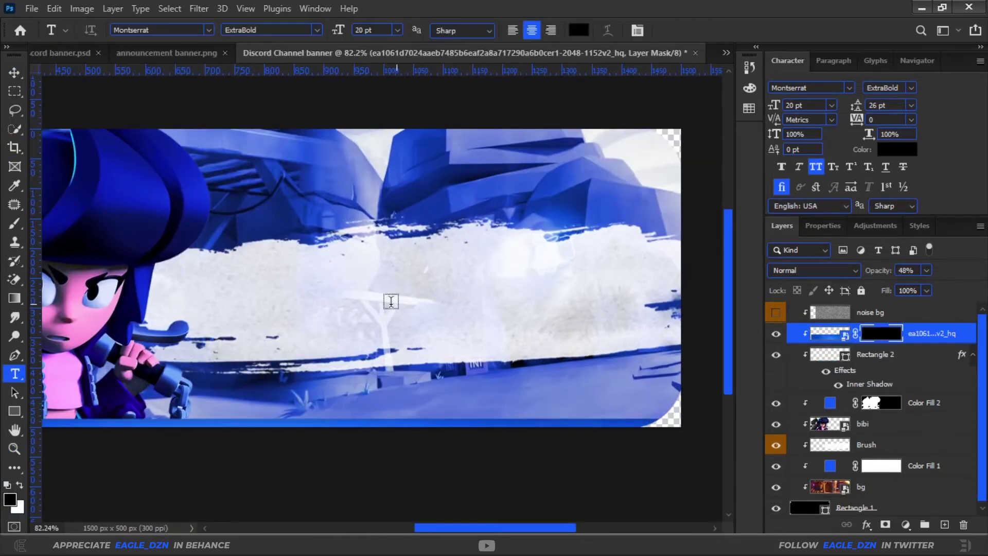
Add the black 20 pt title ANNOUNCEMENT and position it mid-height on the white brush stroke.
left_click(375, 293)
type("ANNOUNCEMENT")
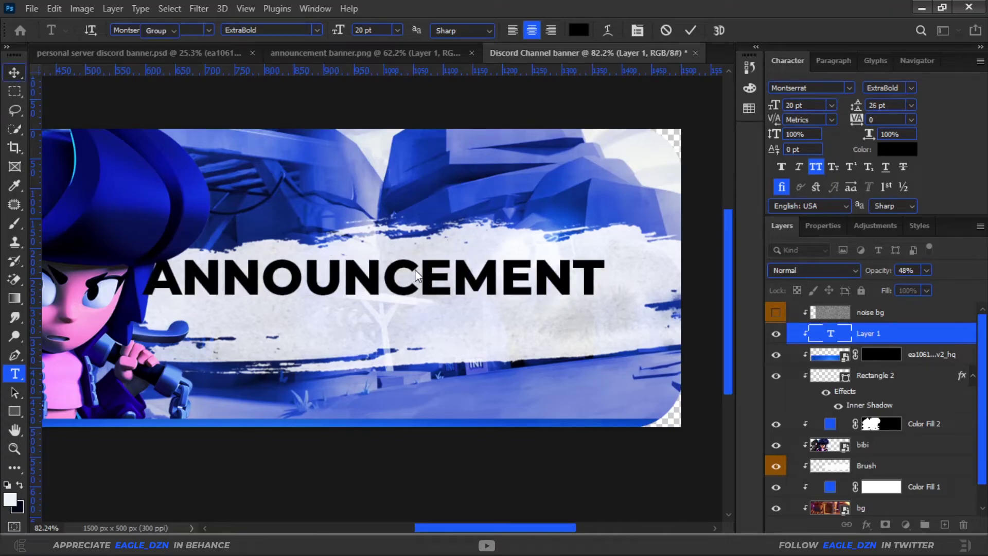
key("ctrl+Return")
key("v")
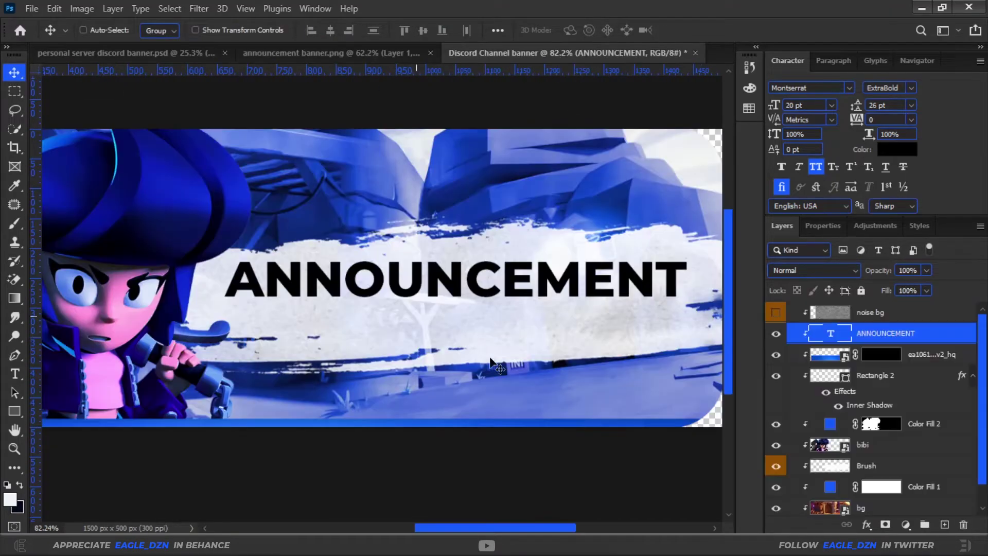
key("y")
key("t")
left_click_drag(229, 278, 684, 280)
left_click(14, 73)
left_click_drag(414, 285, 407, 301)
Change the font of the ANNOUNCEMENT title to XXII Aven in the Bold style.
key("t")
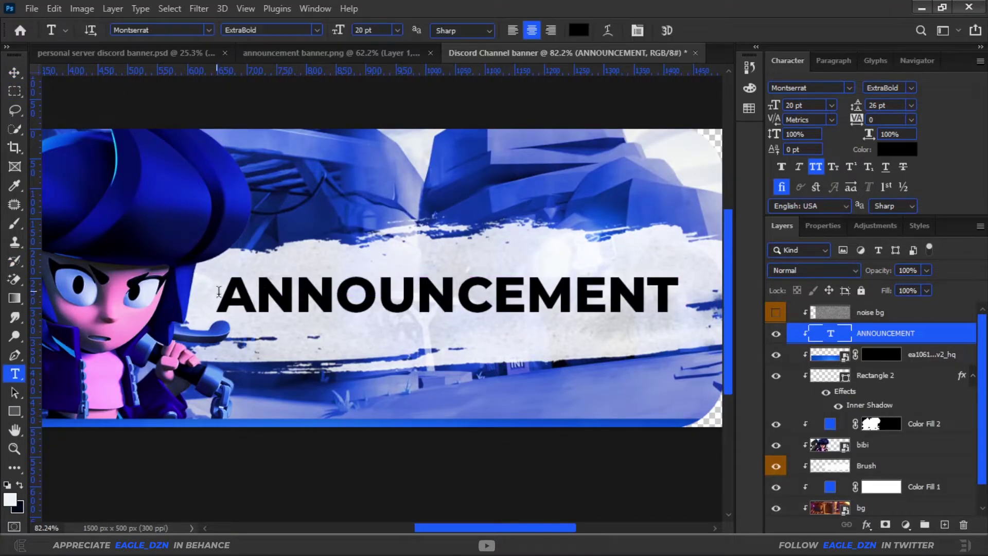
left_click(209, 30)
left_click(199, 88)
left_click(318, 30)
left_click(293, 84)
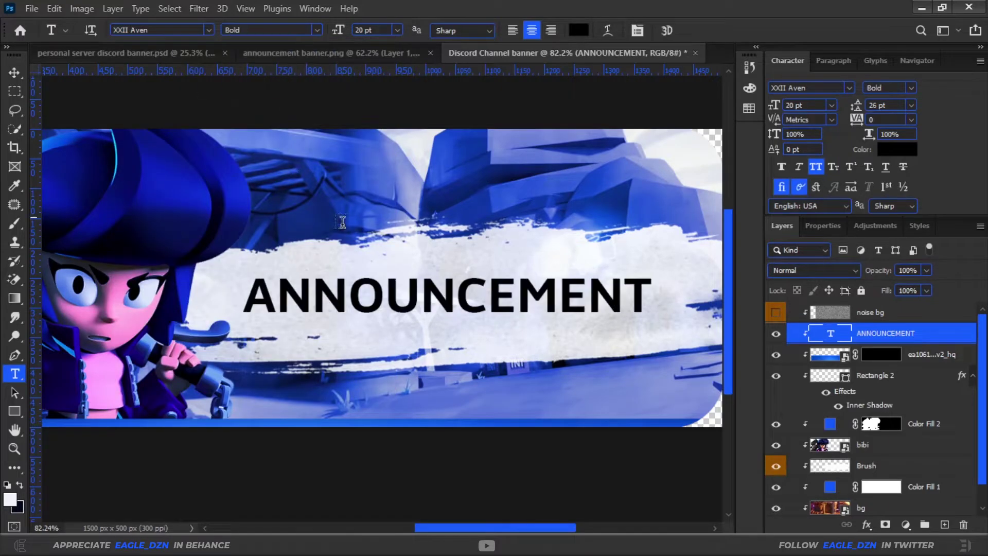
Recolour the whole ANNOUNCEMENT title blue.
double_click(407, 294)
left_click(579, 30)
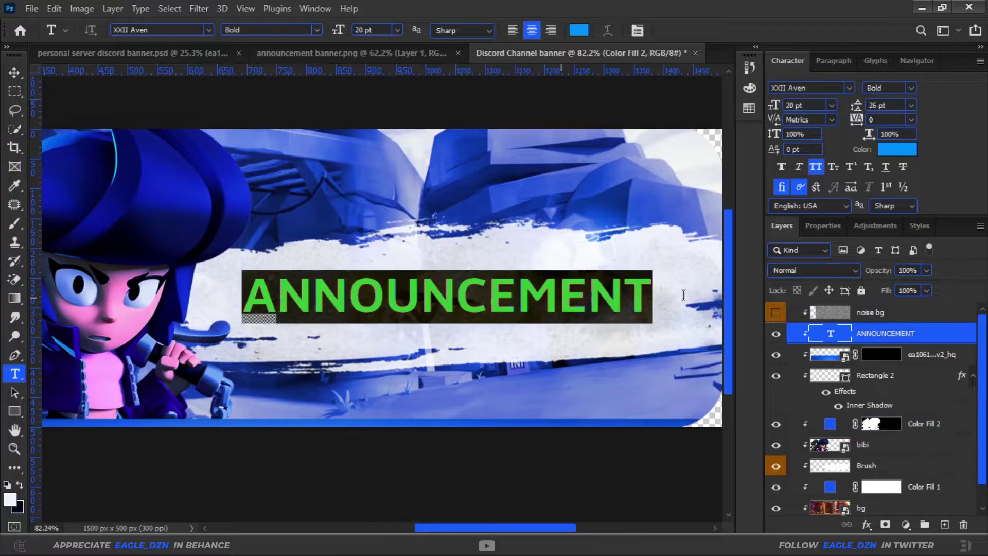
key("ctrl+Return")
key("v")
key("z")
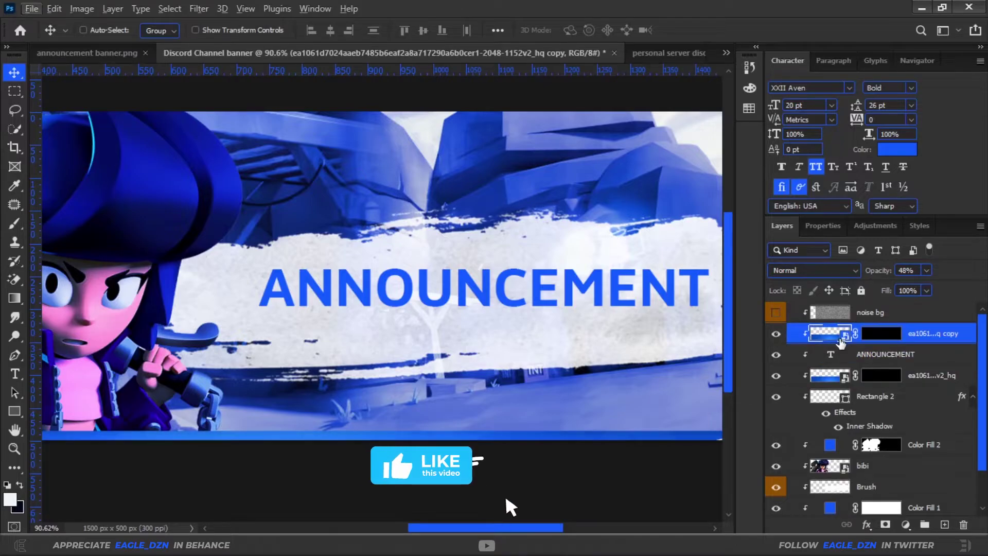
Place an unmasked copy of the blue skull texture above the ANNOUNCEMENT text and clip it to the letters.
left_click(840, 332)
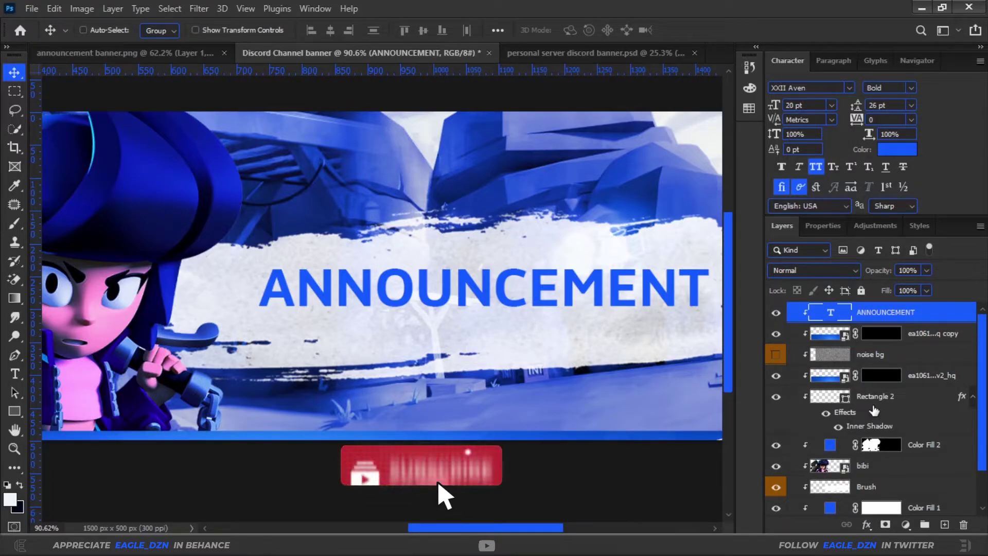
left_click_drag(950, 326, 951, 324)
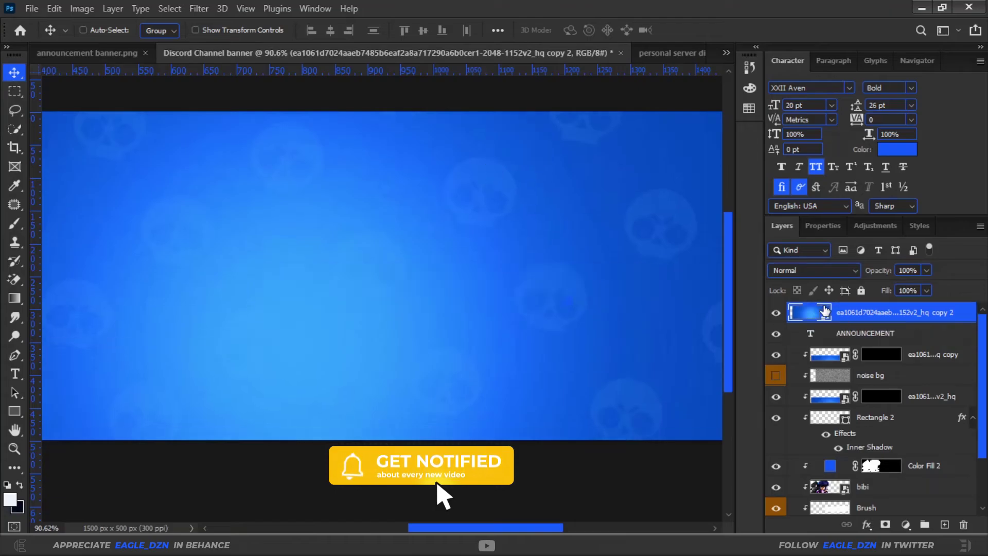
left_click(936, 338, "ctrl")
left_click(918, 314)
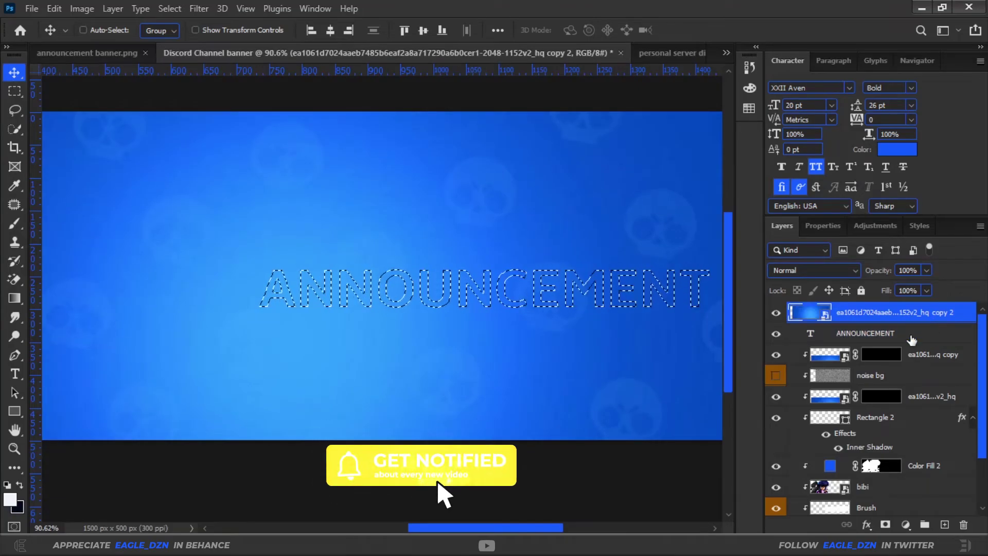
left_click(922, 322, "alt")
scroll(487, 307, "up", 3)
key("m")
right_click(485, 244)
left_click(498, 249)
key("v")
Reposition and transform the clipped blue texture so its light-to-dark gradient spreads across the title.
left_click_drag(539, 326, 463, 296)
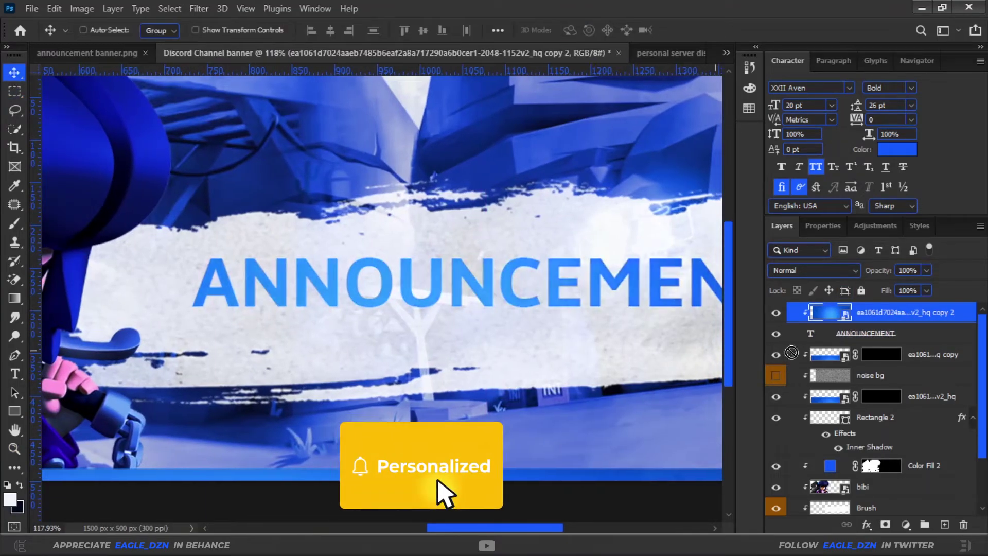
left_click_drag(551, 366, 484, 367)
key("ctrl+t")
left_click_drag(500, 218, 501, 106)
left_click_drag(561, 282, 546, 296)
key("Return")
left_click_drag(511, 325, 412, 319)
Move the noise bg layer to the top of the layer stack.
left_click(866, 334)
left_click(14, 374)
left_click(14, 73)
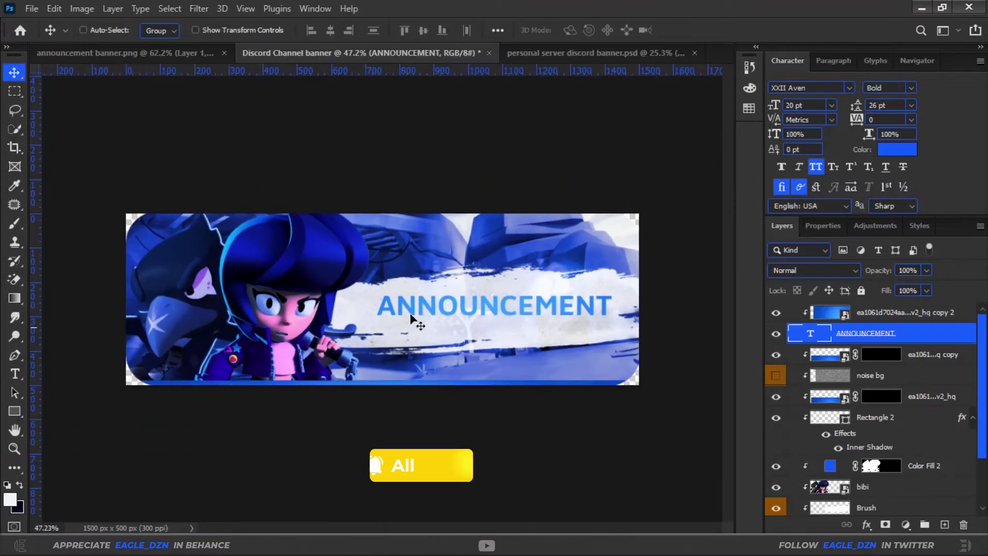
scroll(454, 322, "up", 4, "alt")
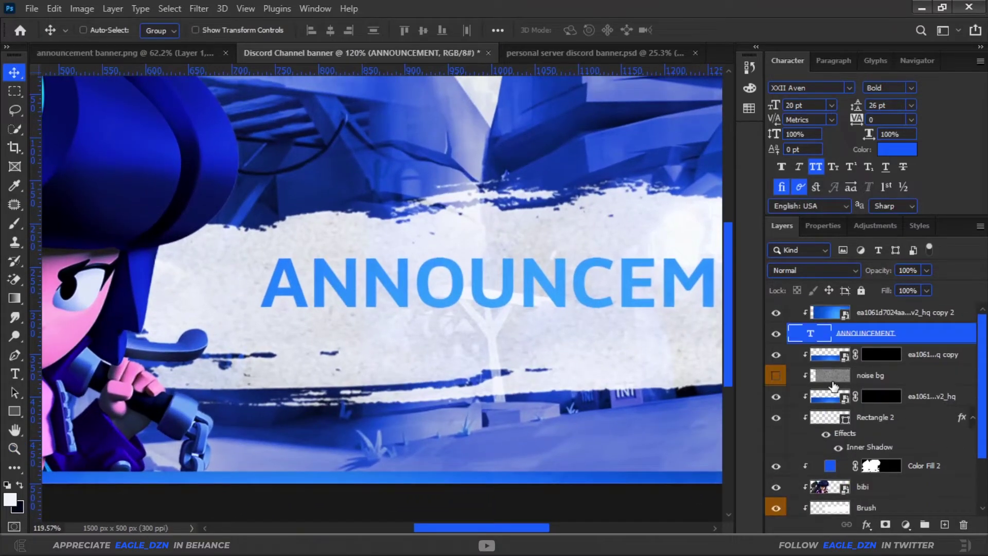
left_click_drag(862, 308, 862, 307)
key("z")
left_click_drag(420, 269, 460, 275)
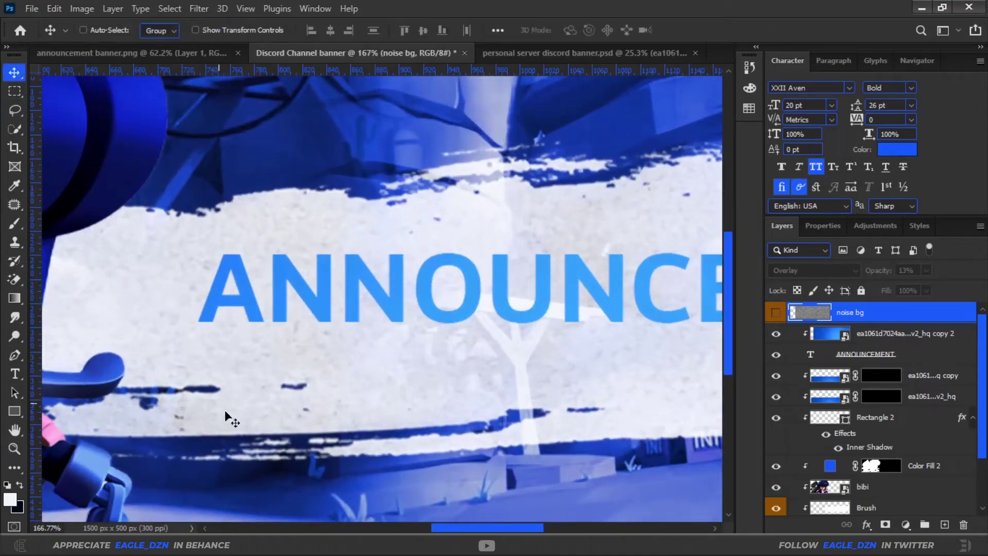
Add the text line OBEY THEM below the title in black XXII Aven Regular.
key("t")
left_click(310, 390)
left_click(310, 389)
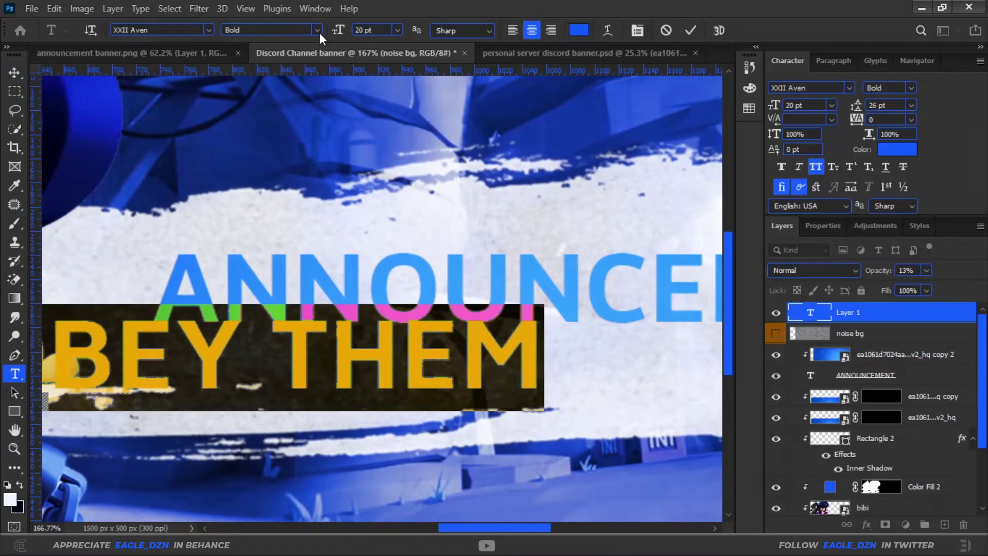
left_click(317, 30)
left_click(277, 67)
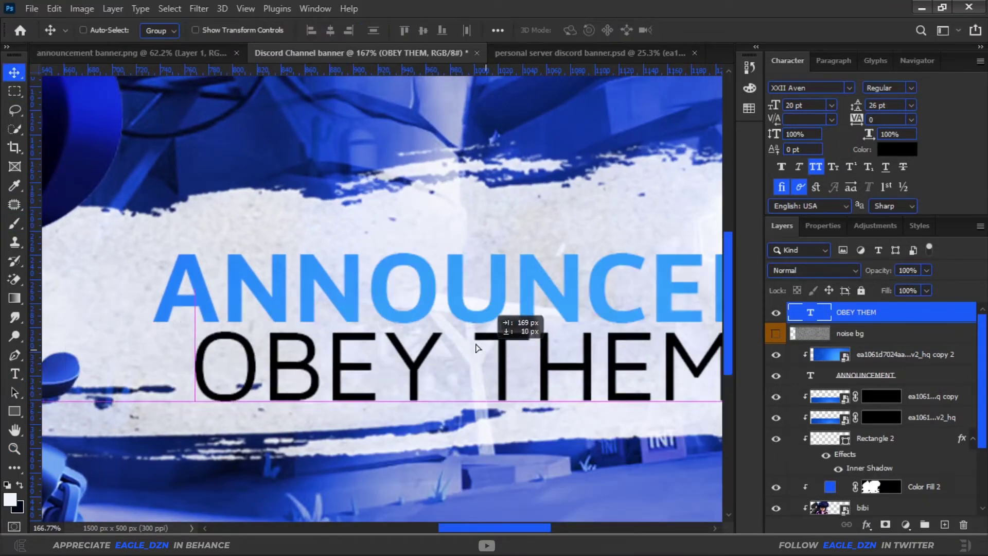
Scale the OBEY THEM text to 33.70% in the Black style and place it just beneath the title.
left_click(14, 73)
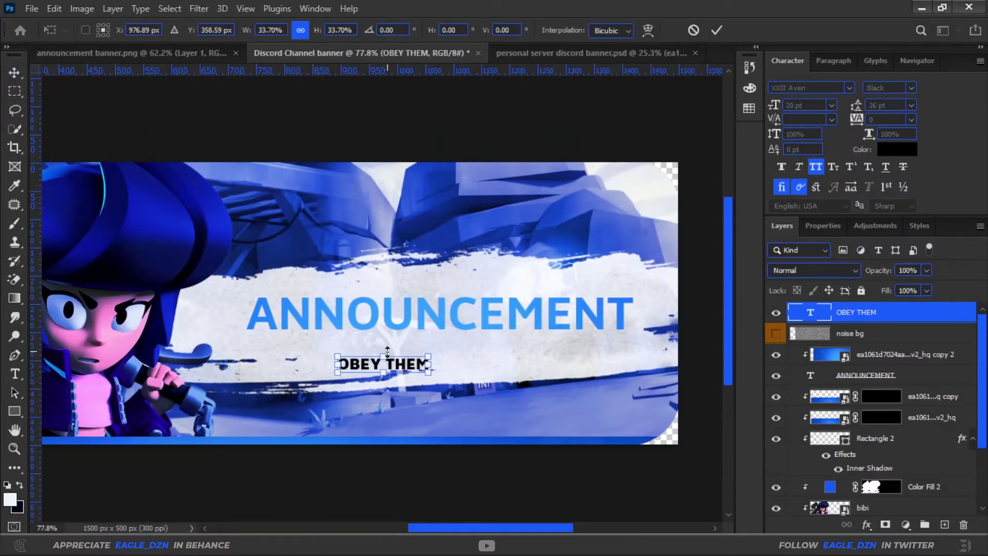
left_click_drag(391, 352, 394, 354)
key("Escape")
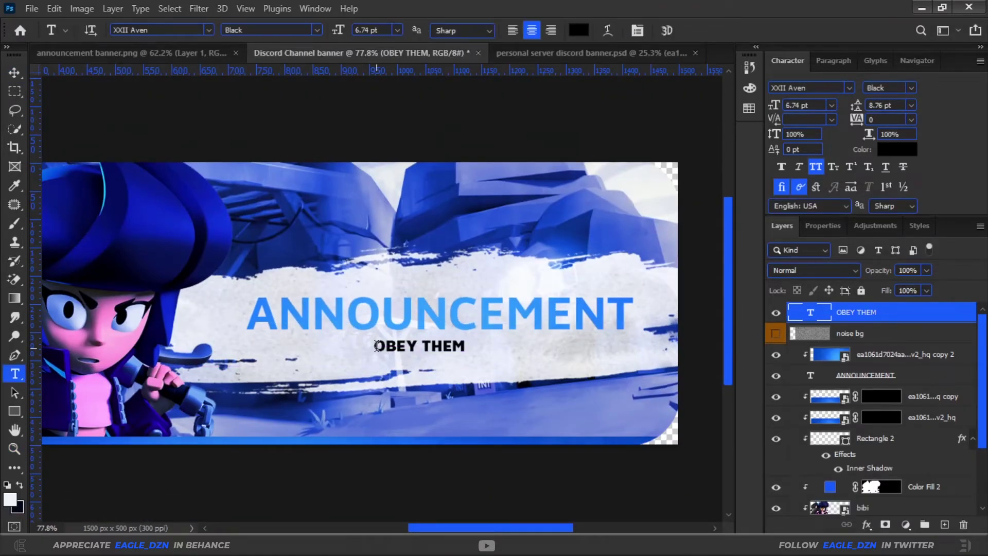